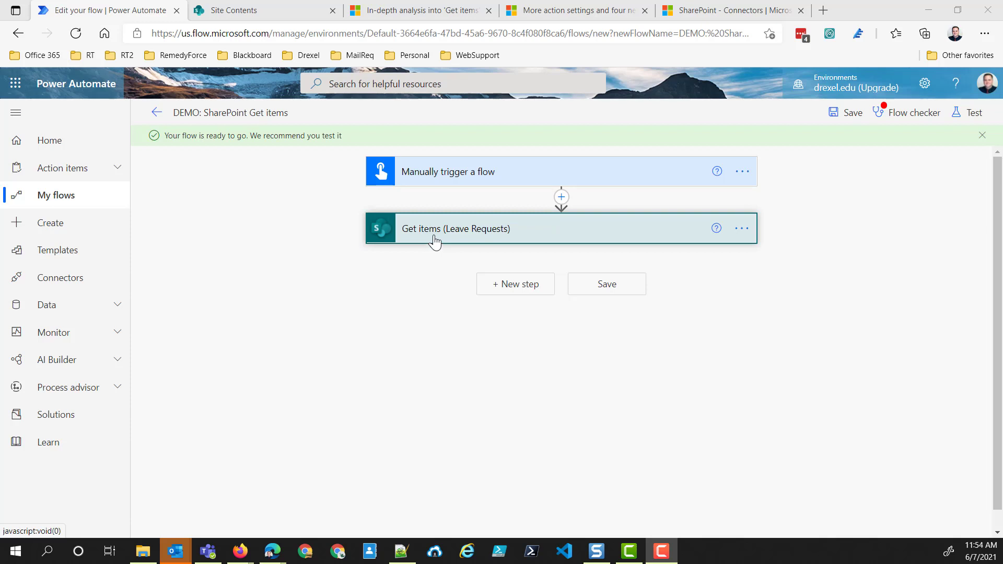
Step: Expand the Get items (Leave Requests) action and show its advanced options
click(571, 236)
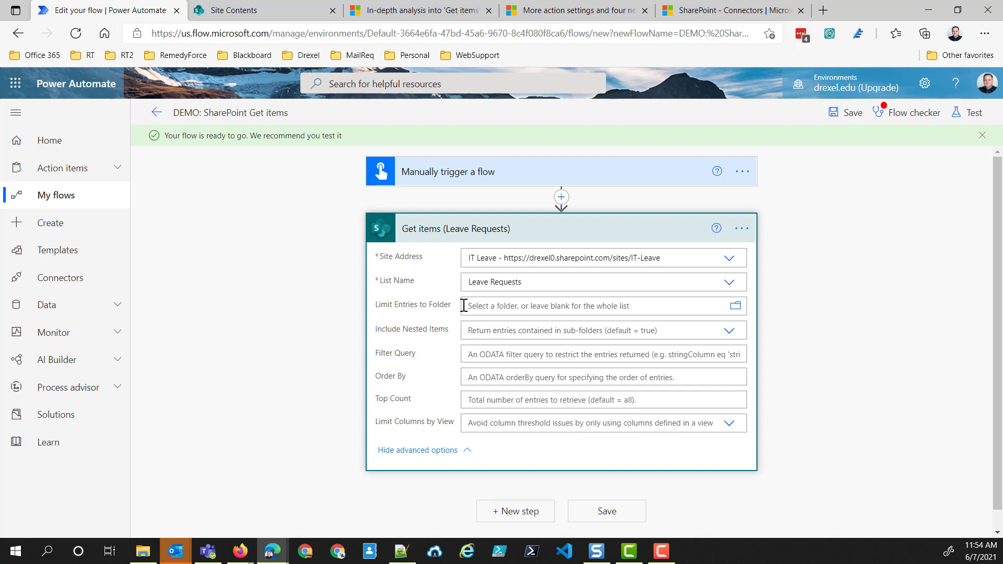
click(423, 450)
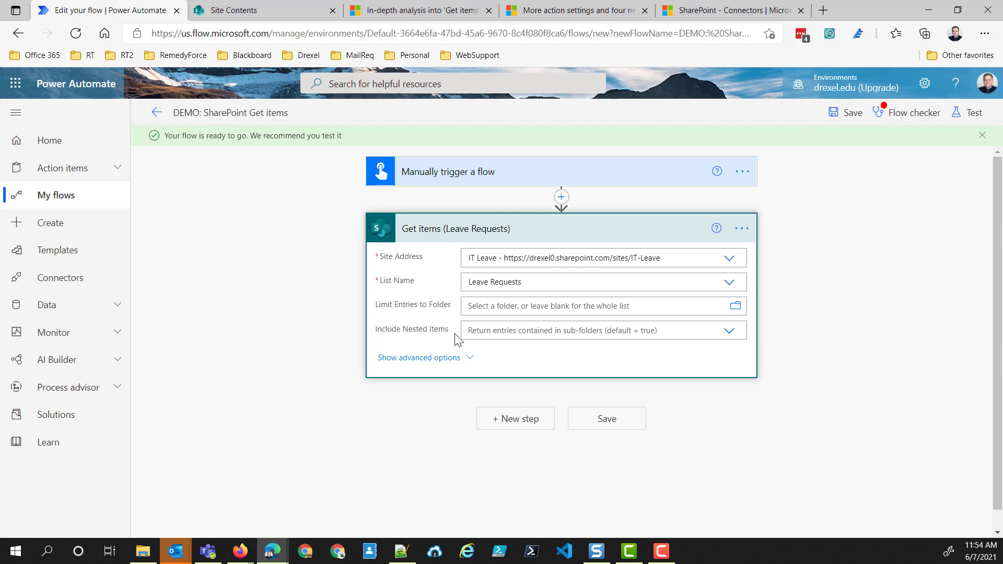
click(447, 358)
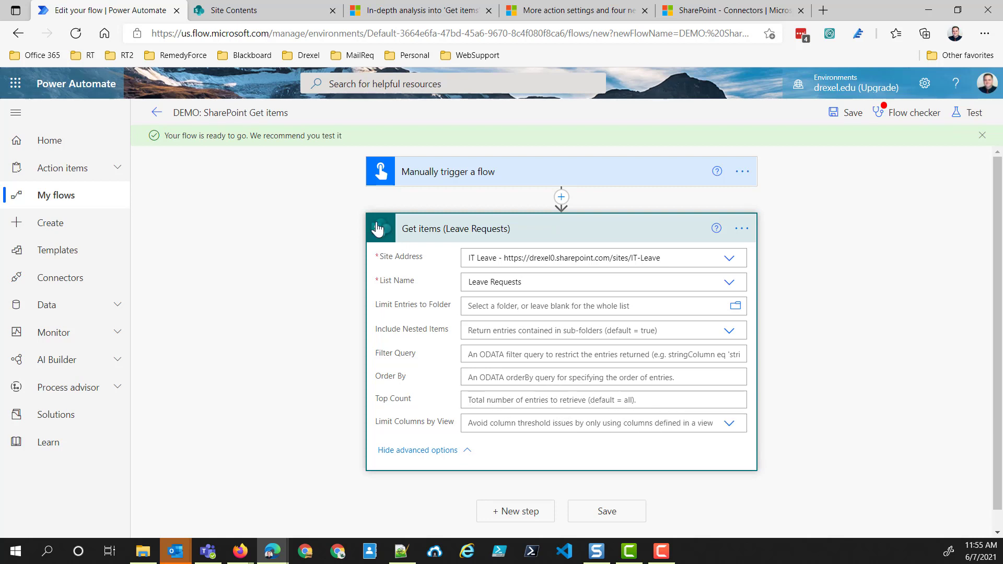
Step: Switch to the SharePoint IT Leave site contents, refresh them to check the Leave Requests item count, and return to the flow
click(269, 10)
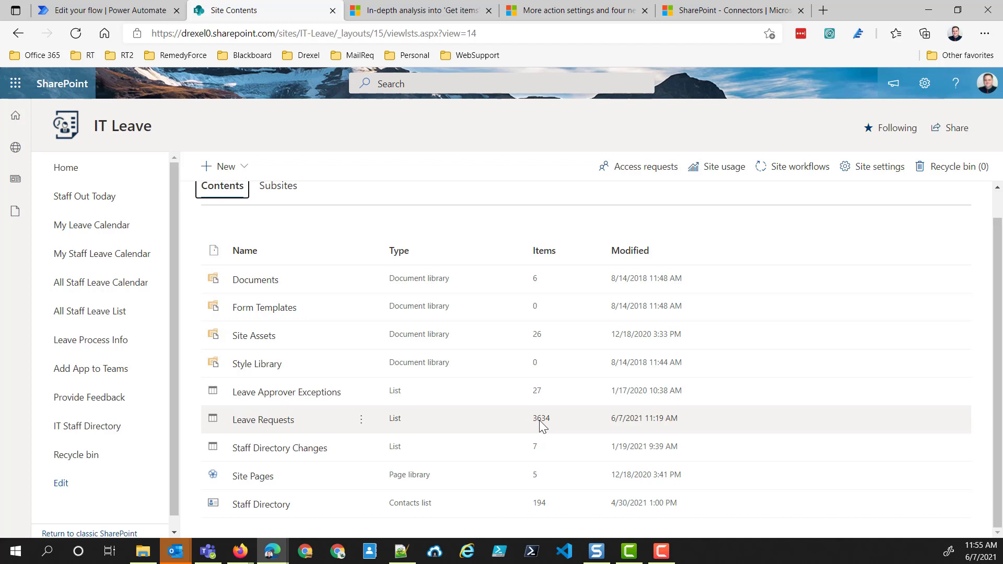
click(73, 34)
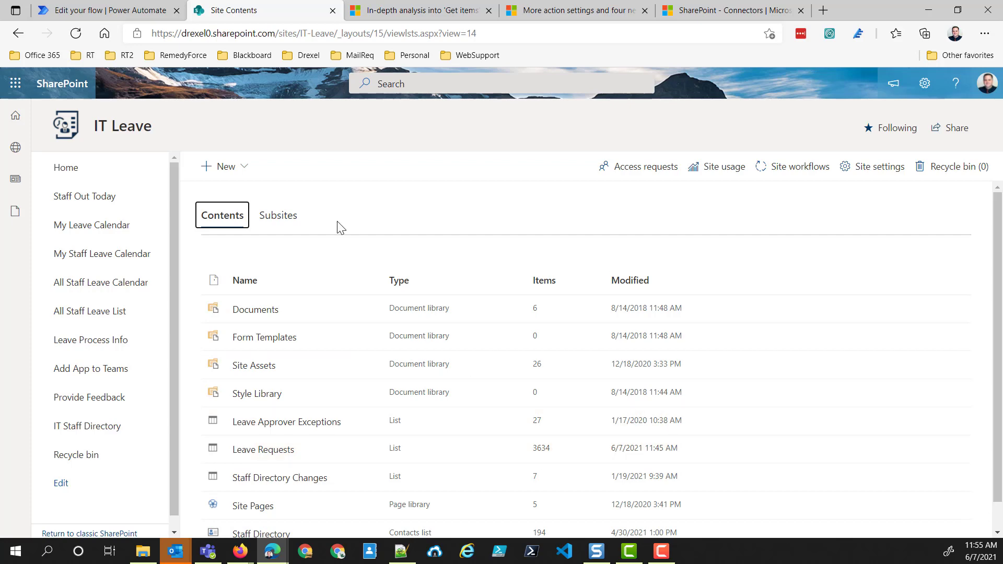
click(134, 7)
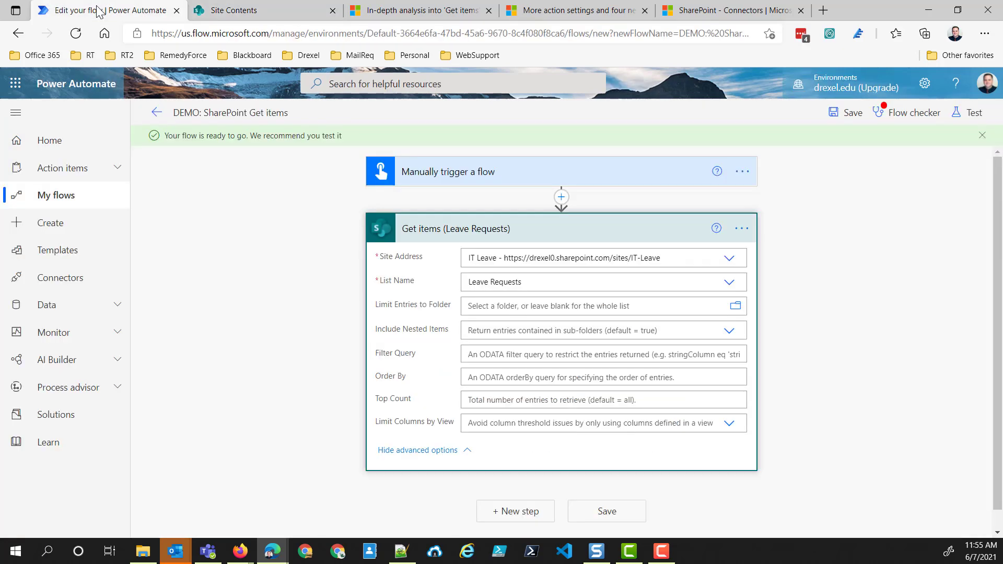
Step: Run a manual test of the flow and open the run details of Get items (Leave Requests)
click(973, 114)
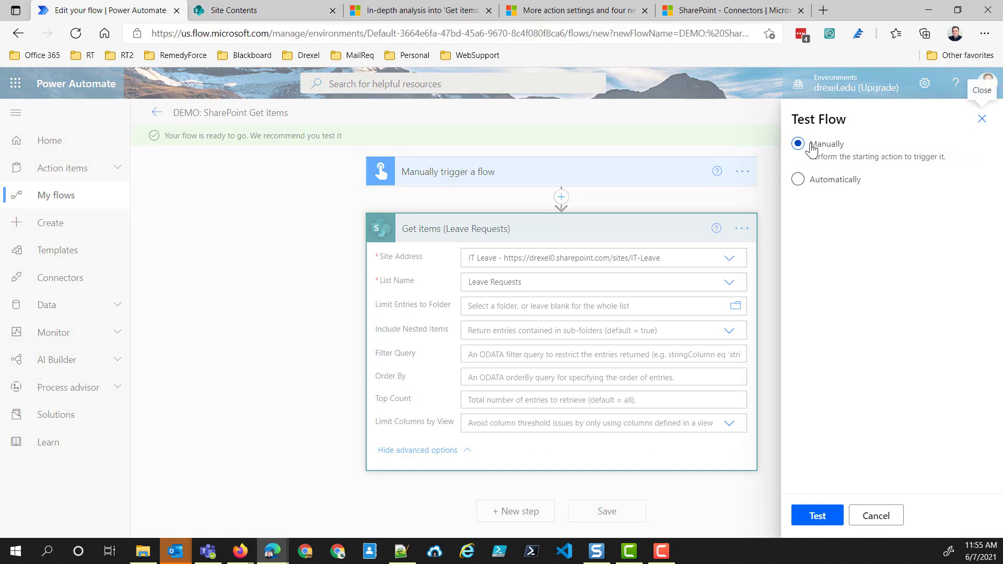
click(812, 516)
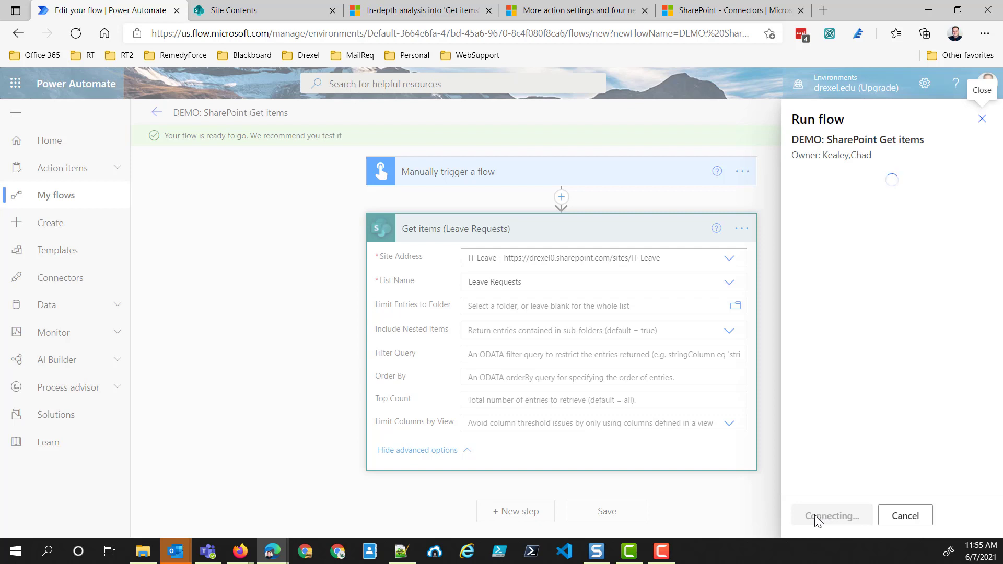
click(813, 516)
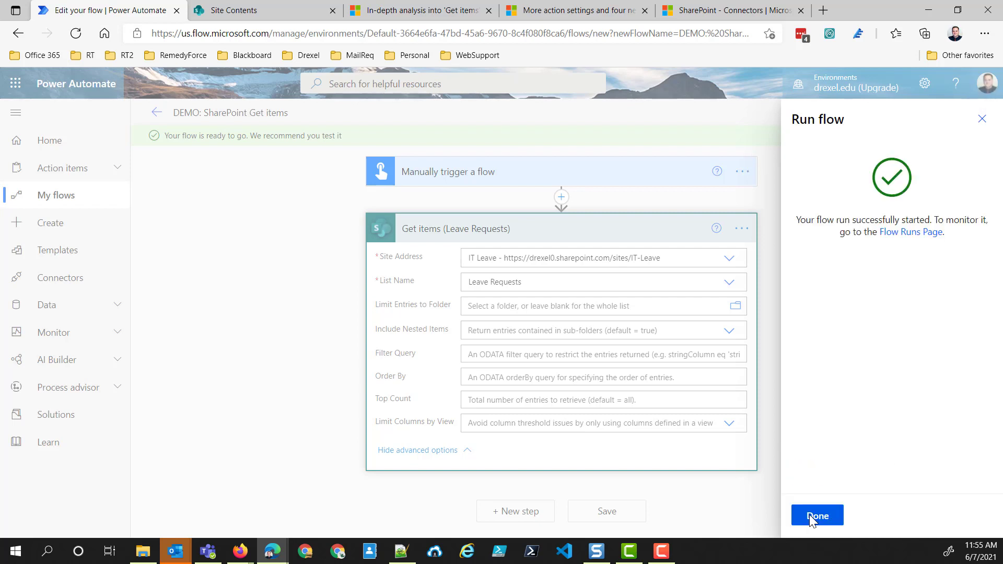
click(807, 517)
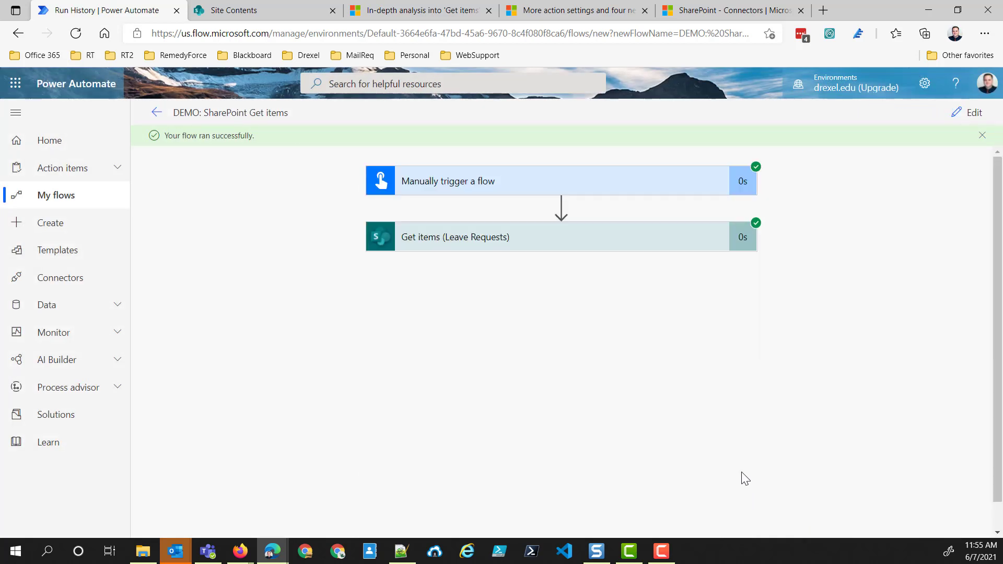
click(671, 242)
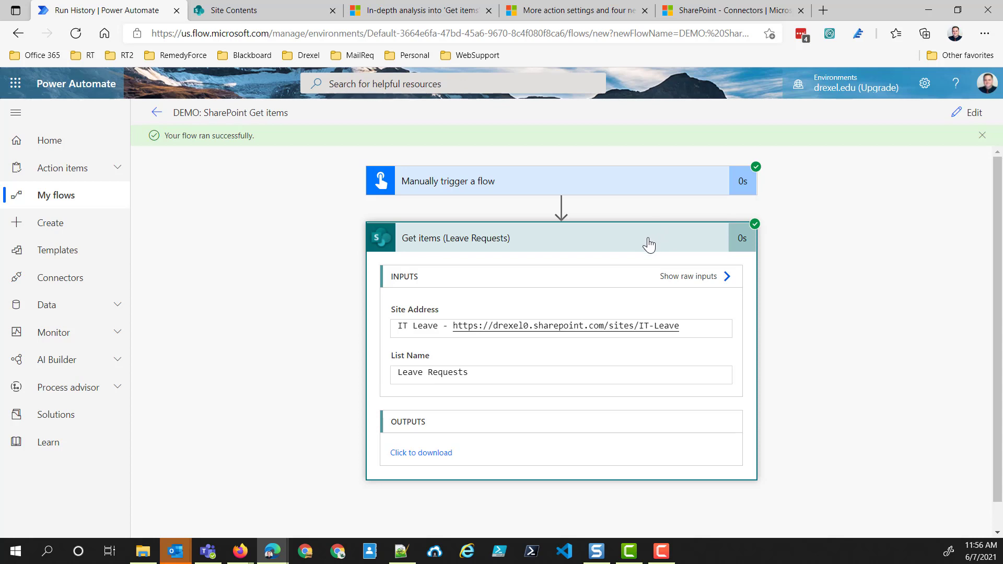
Step: Reopen the flow for editing and add a Compose data operation after Get items (Leave Requests)
click(970, 113)
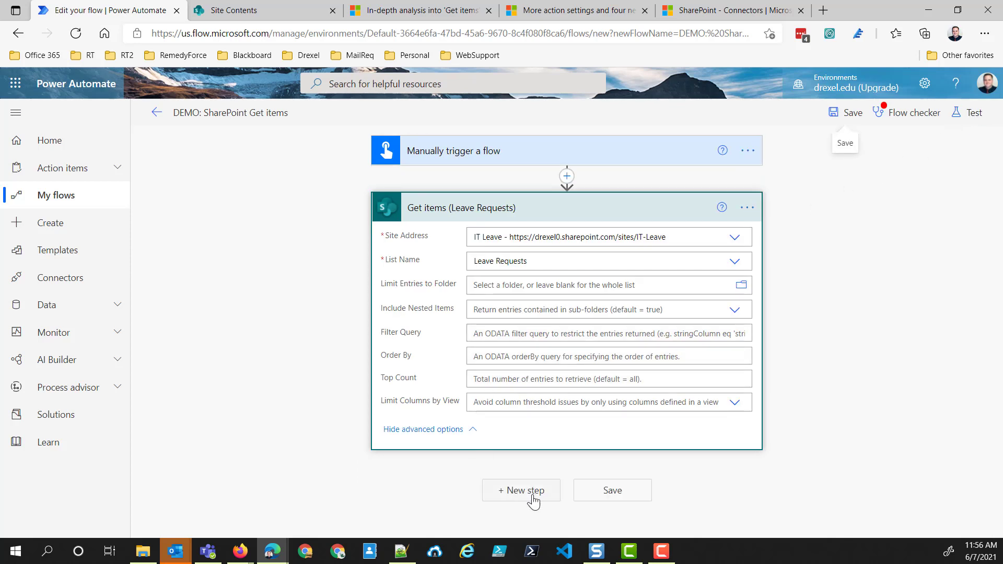
click(512, 493)
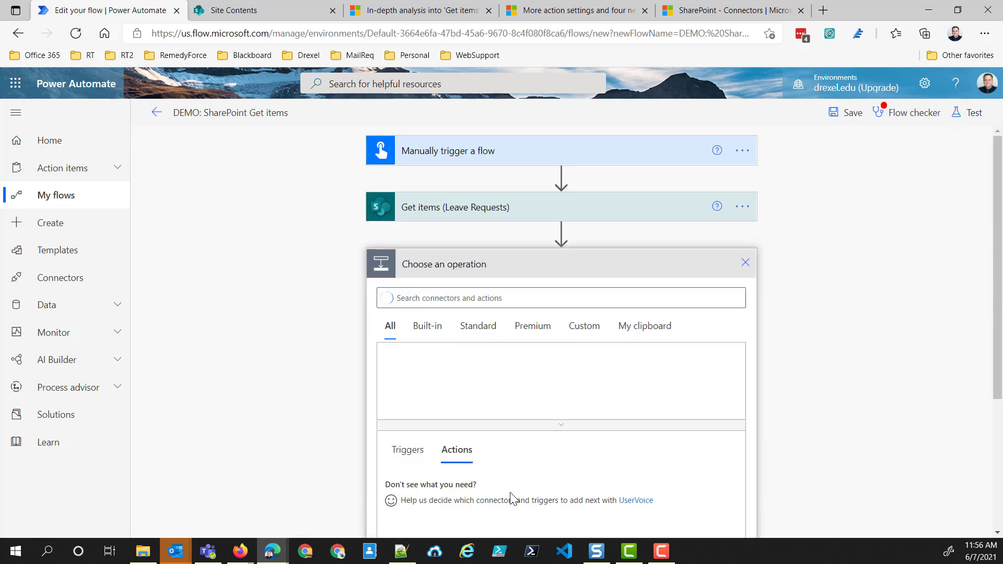
text(co)
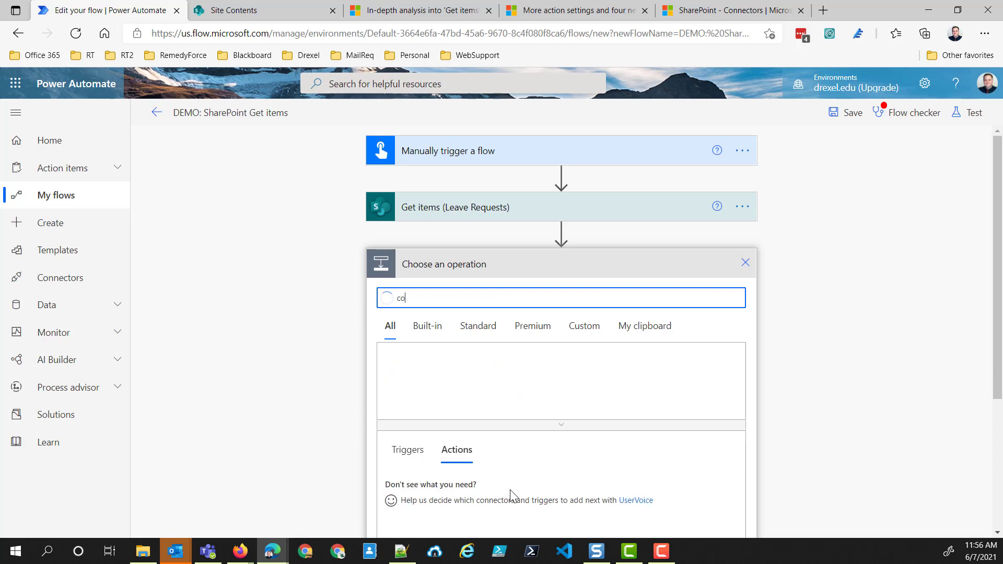
text(mpose)
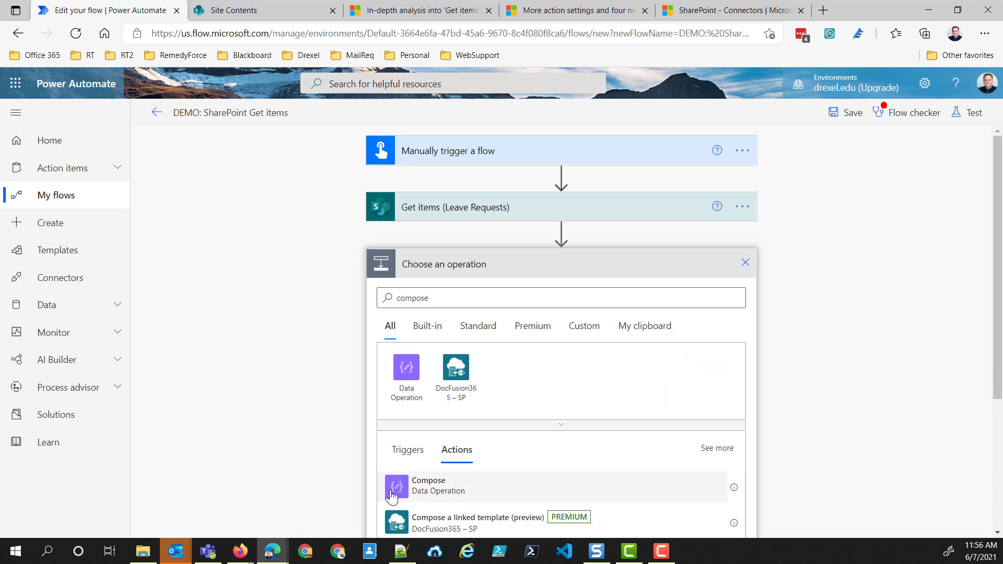
click(395, 490)
Step: Set the Compose input to a length() expression over the value output of Get items (Leave Requests)
click(506, 296)
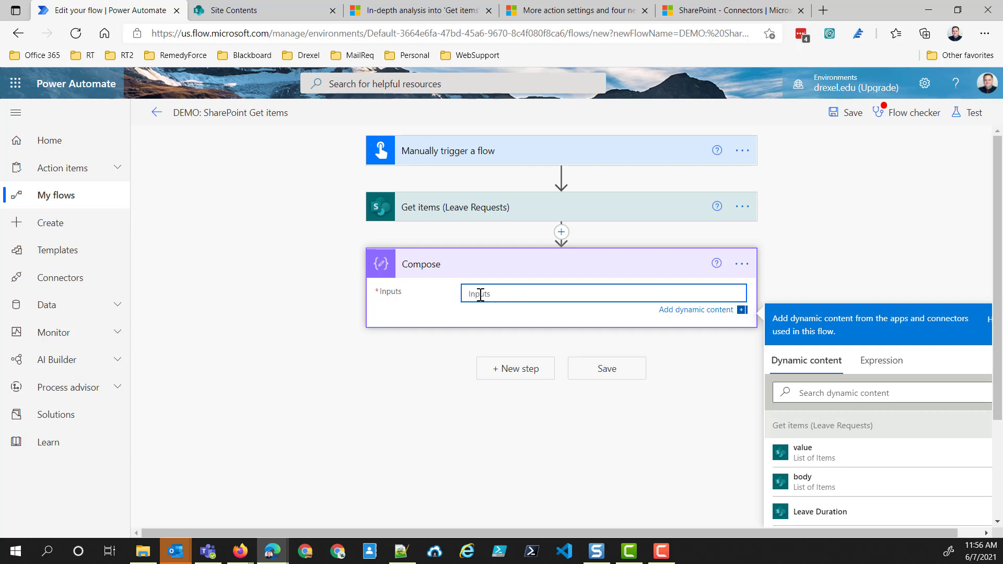
click(891, 369)
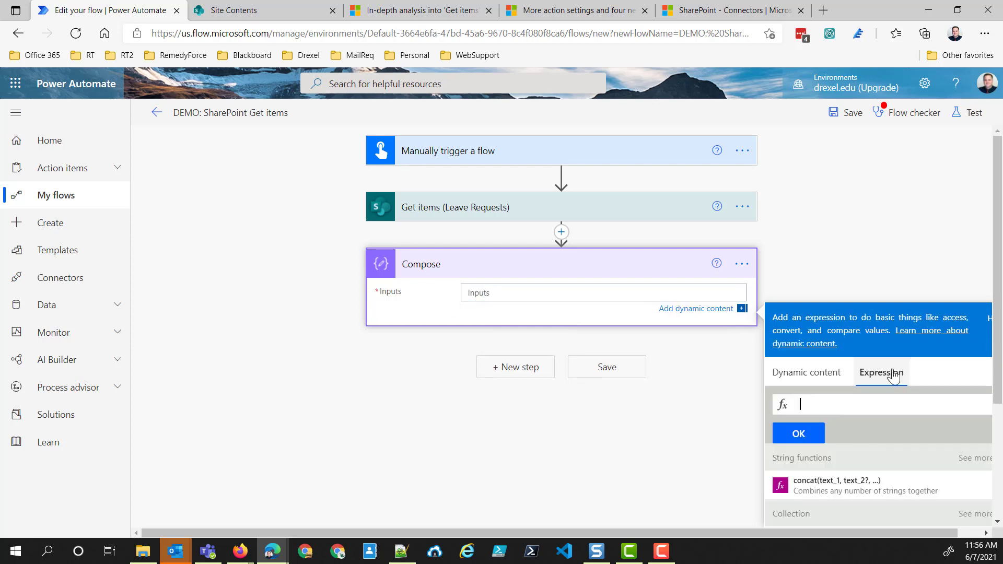
text(length)
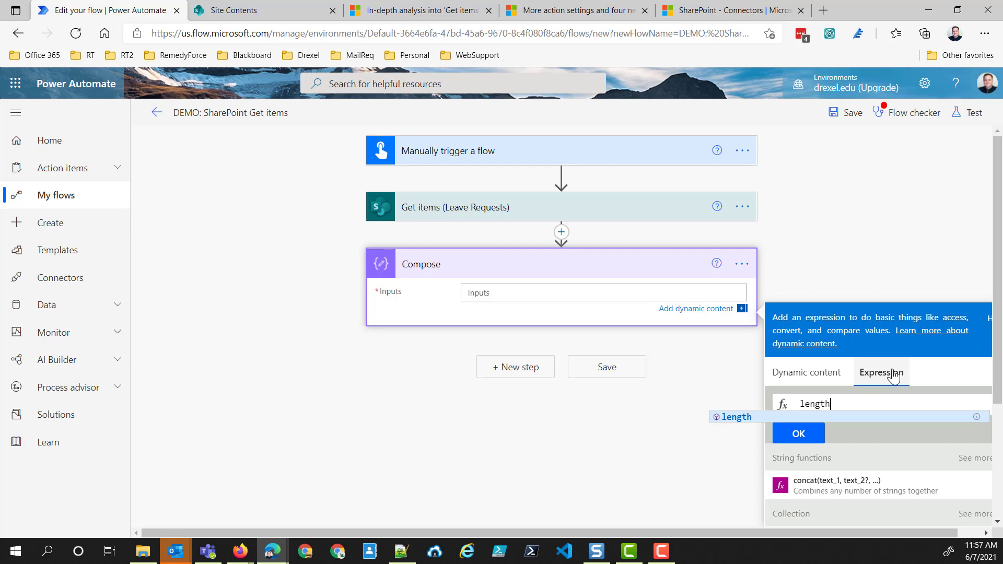
text(()
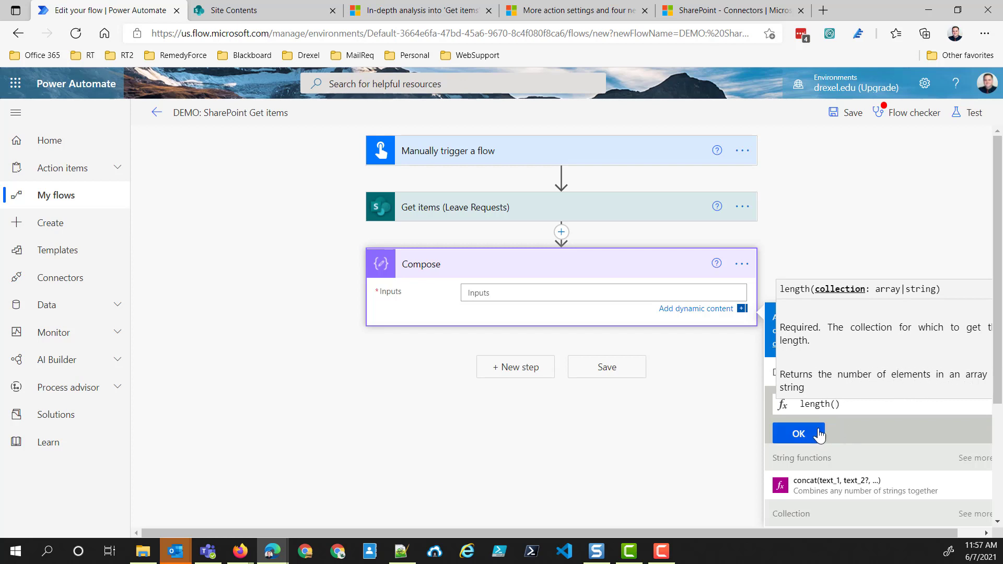
click(773, 380)
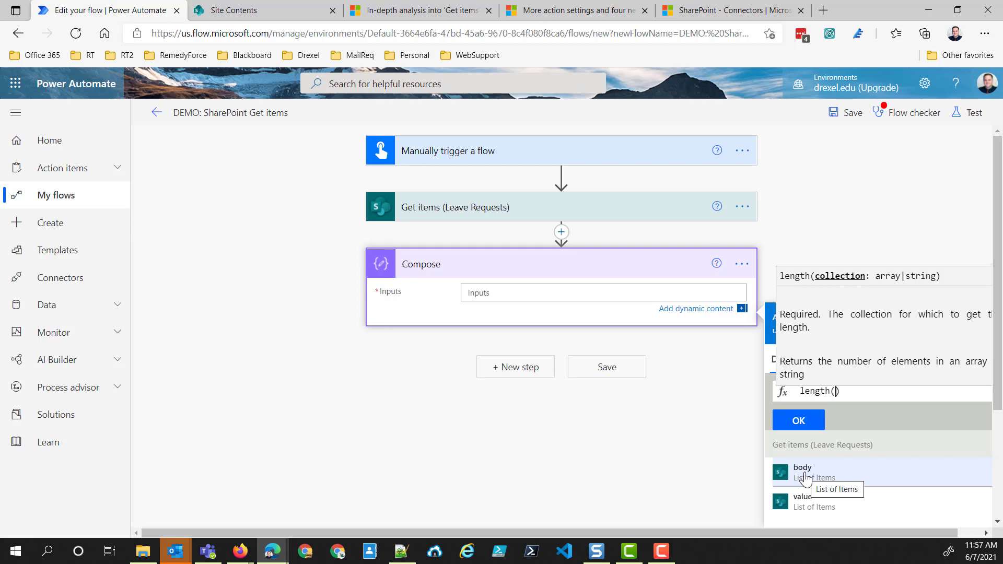
click(806, 502)
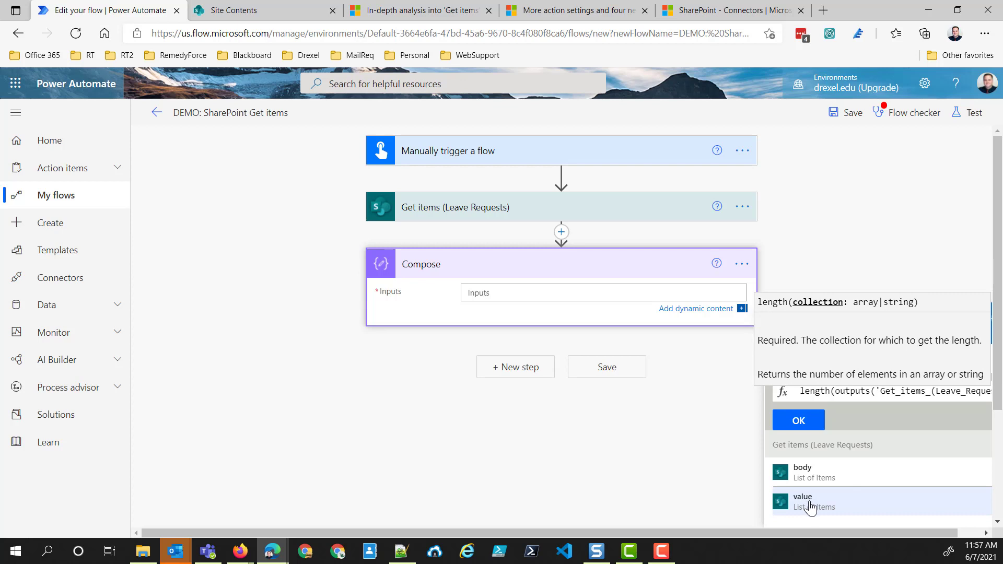
click(800, 422)
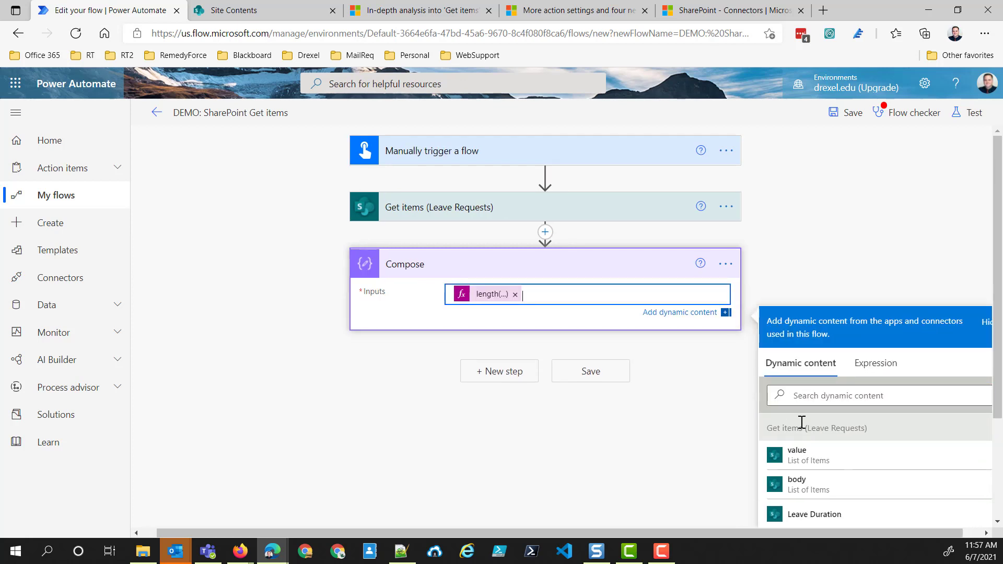
Step: Save the flow with its Compose action and run it as a manual test
click(849, 121)
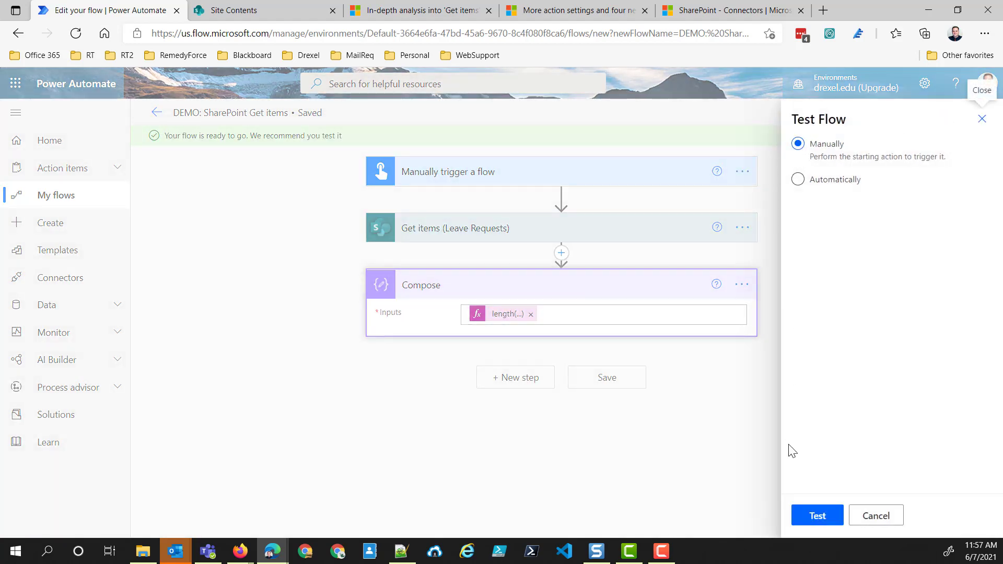
click(812, 520)
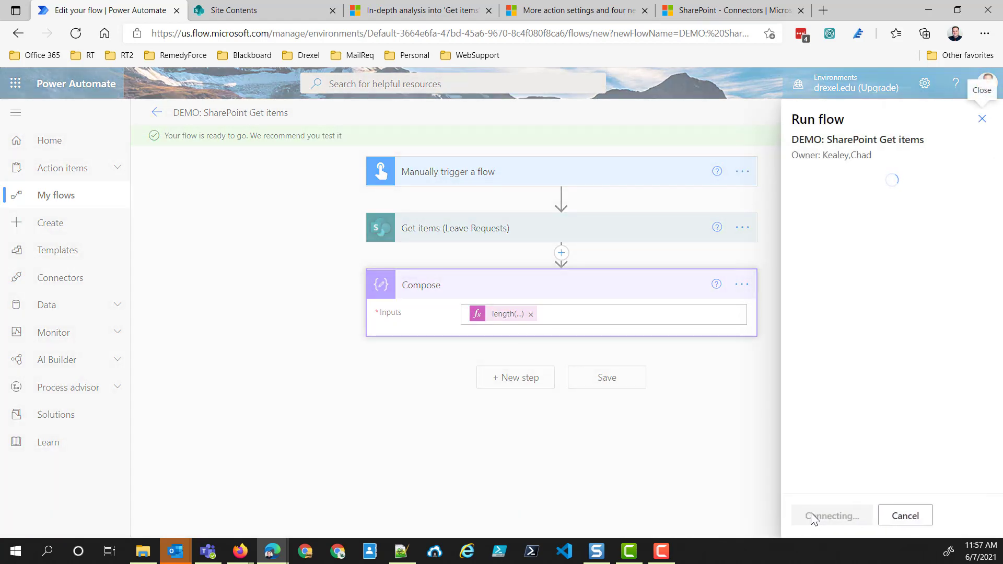
click(811, 515)
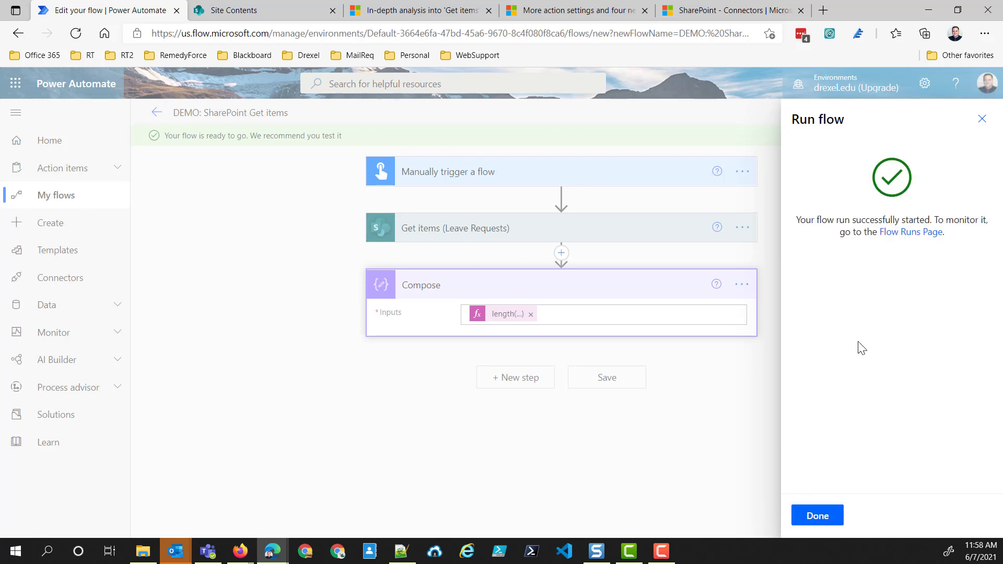
click(812, 515)
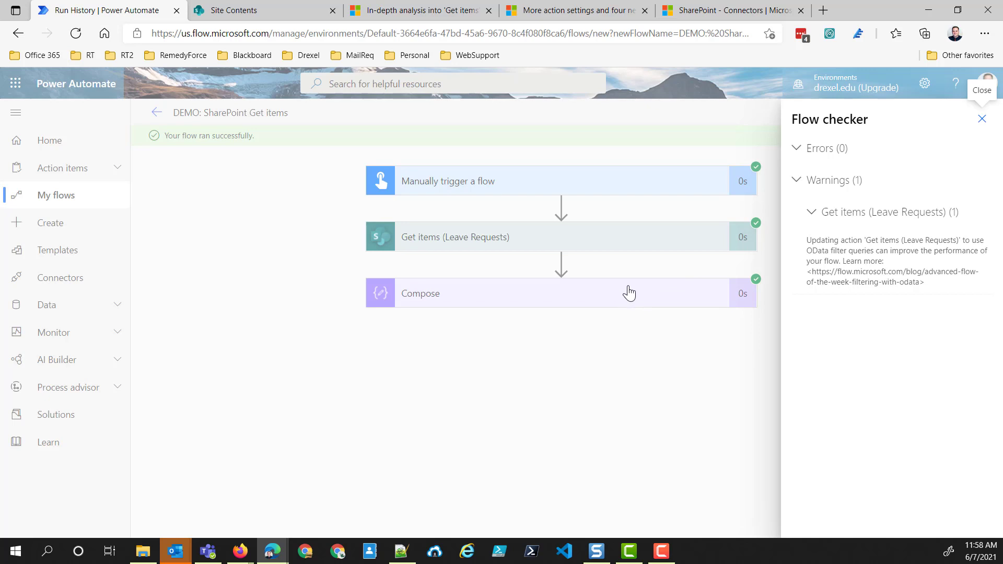
Step: Dismiss the flow checker and examine the Compose action's result in the run details
click(982, 119)
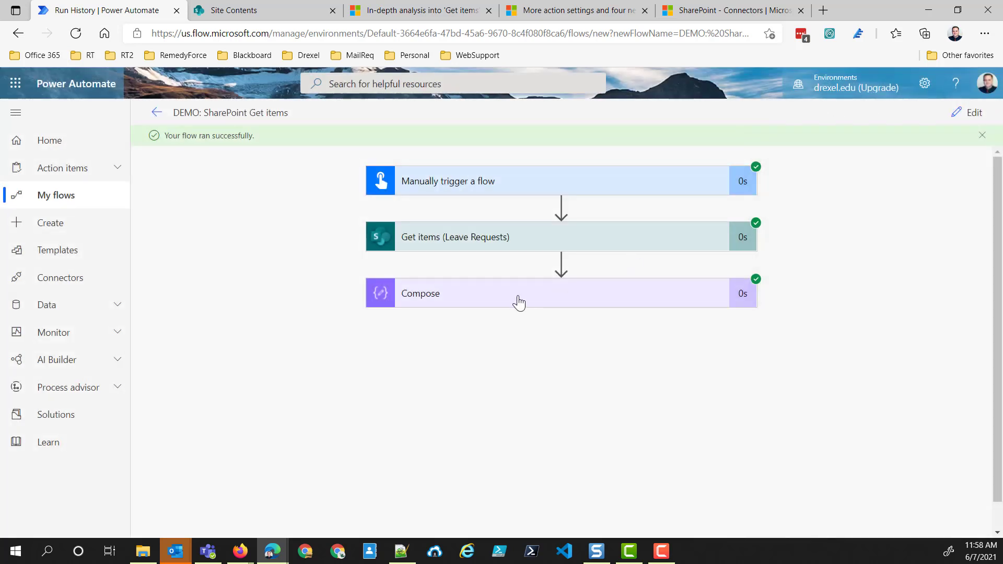
click(566, 291)
double_click(402, 382)
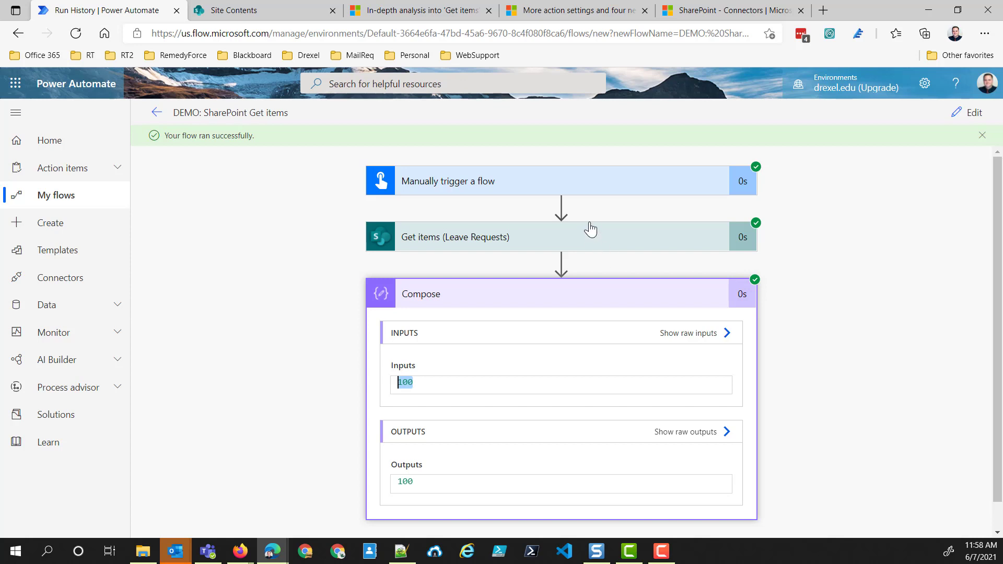
Step: Read the item limits section in the Microsoft Docs article on Get items and Get files, and select the article's address
click(412, 14)
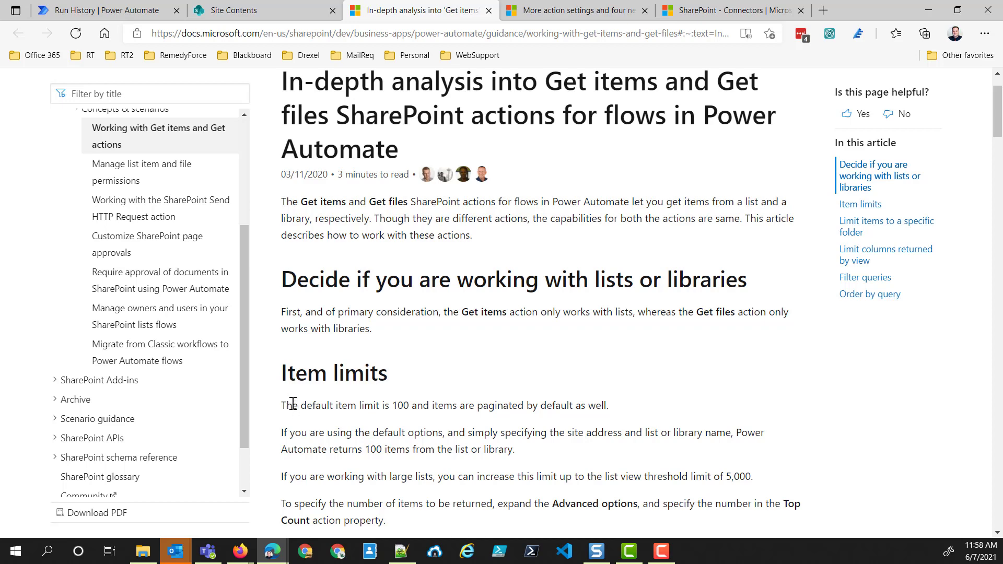
scroll(337, 241, up, 2)
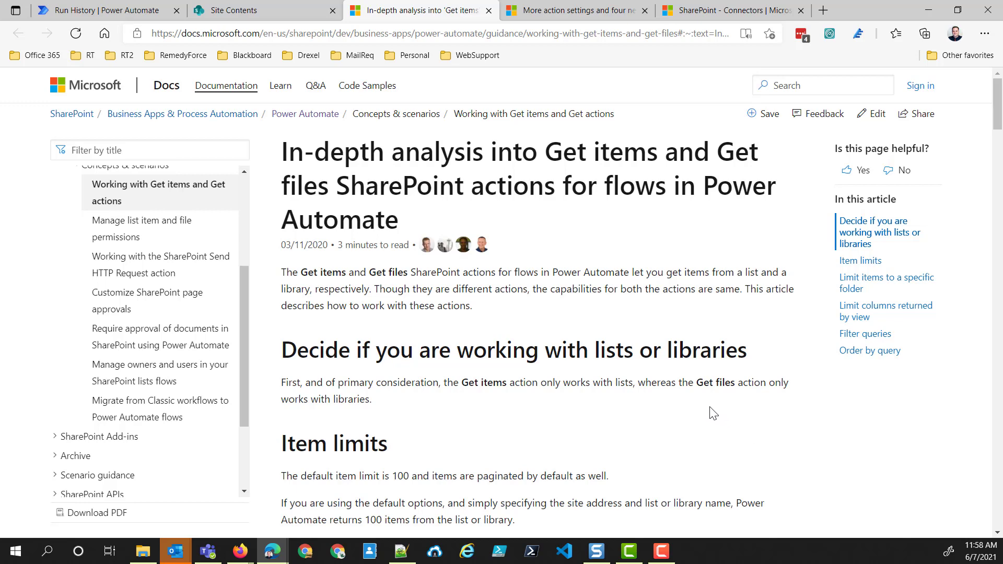
scroll(681, 401, down, 3)
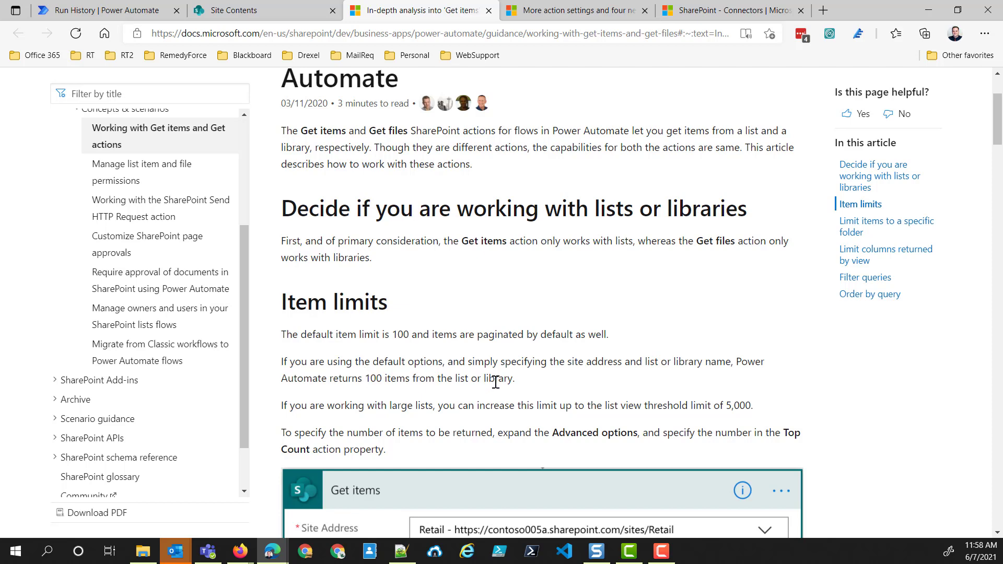
scroll(314, 130, up, 3)
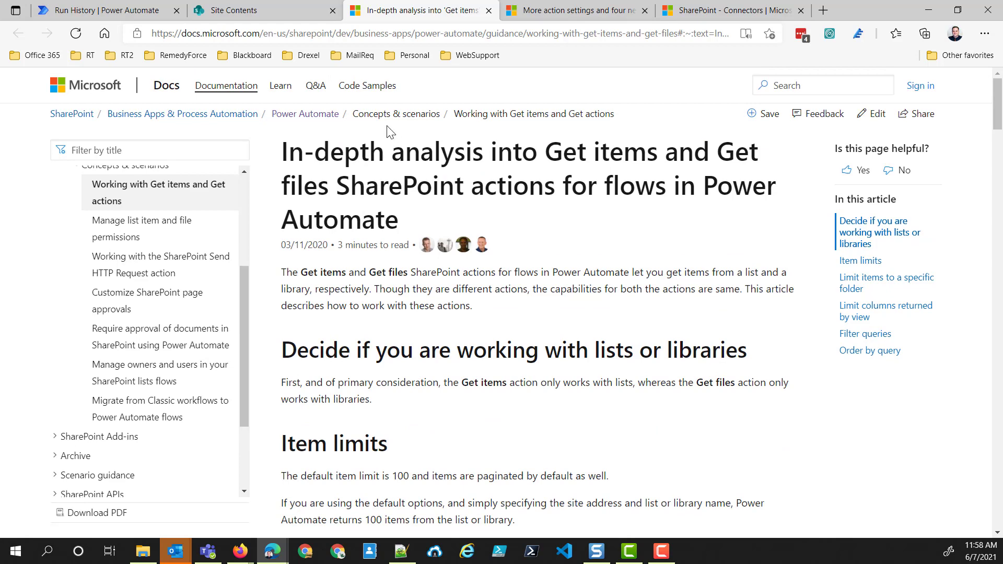
click(514, 40)
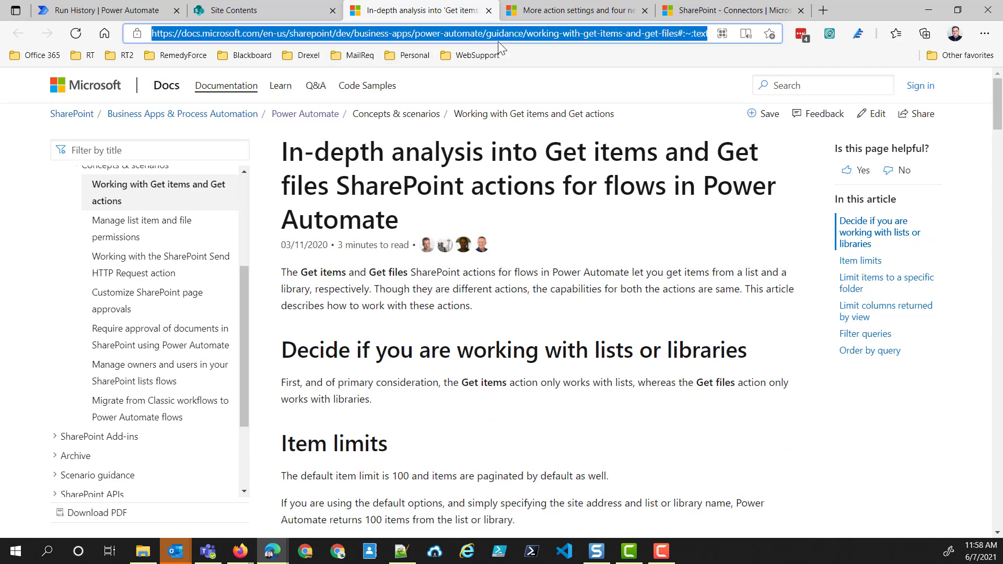
Step: Return to the flow in Power Automate, reopen it for editing and set Get items (Leave Requests) Top Count to 5000
click(116, 13)
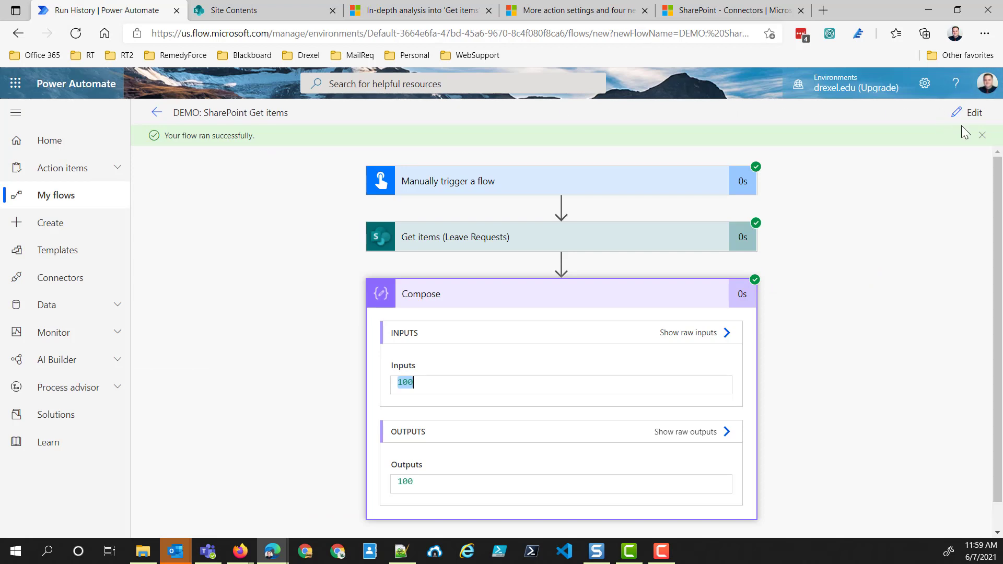
click(973, 113)
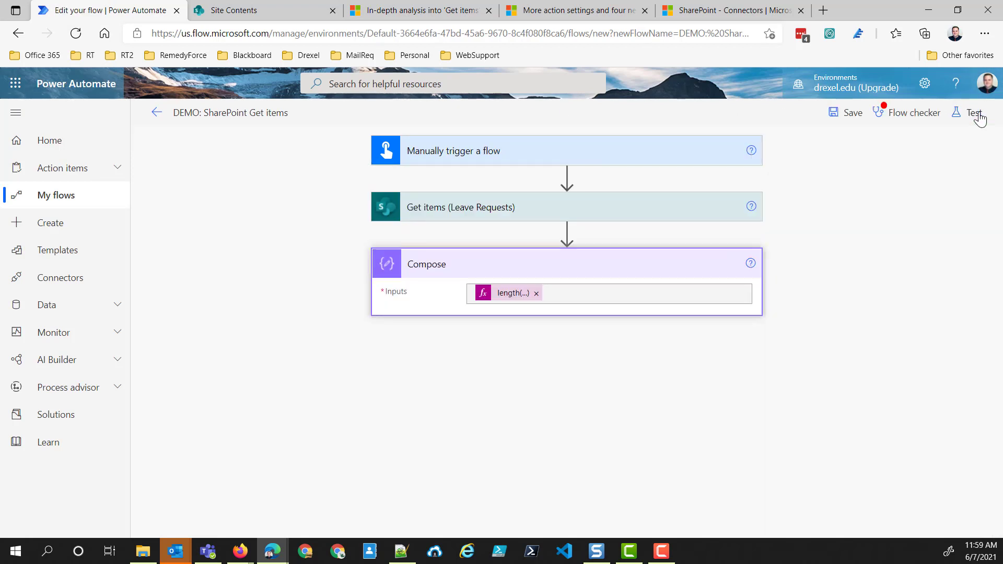
click(650, 209)
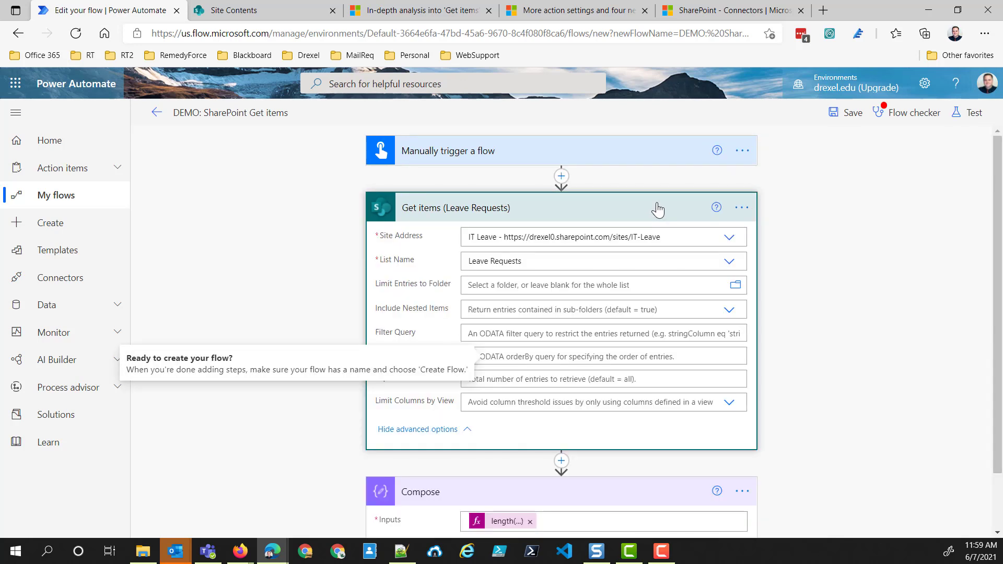
click(510, 376)
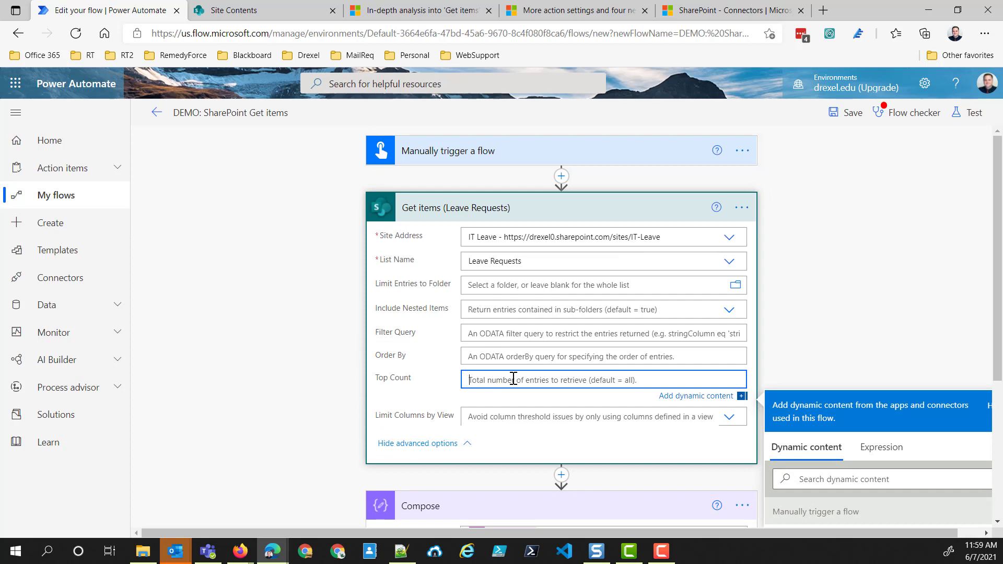
text(5000)
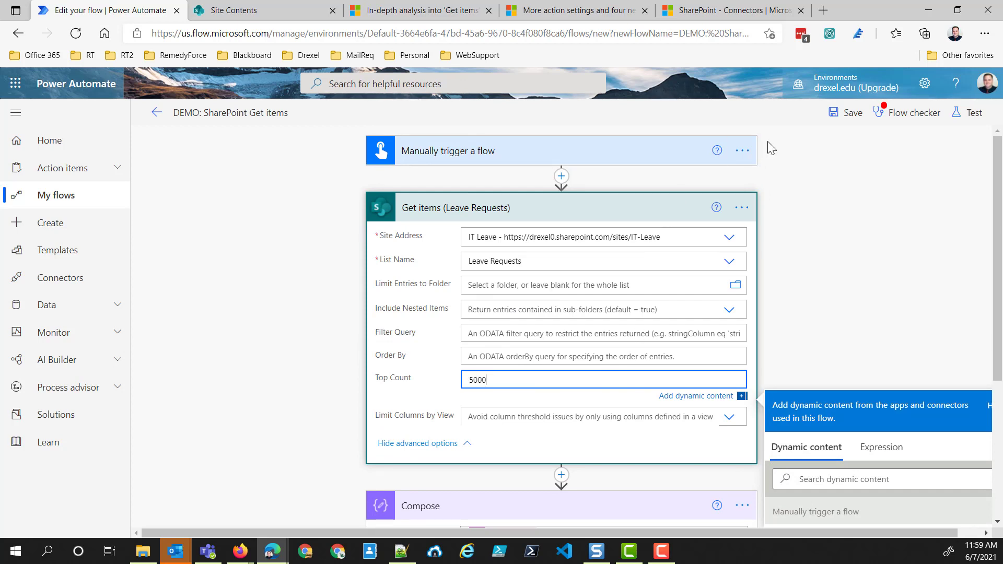
Step: Save the flow with the new Top Count and run it as a manual test
click(850, 117)
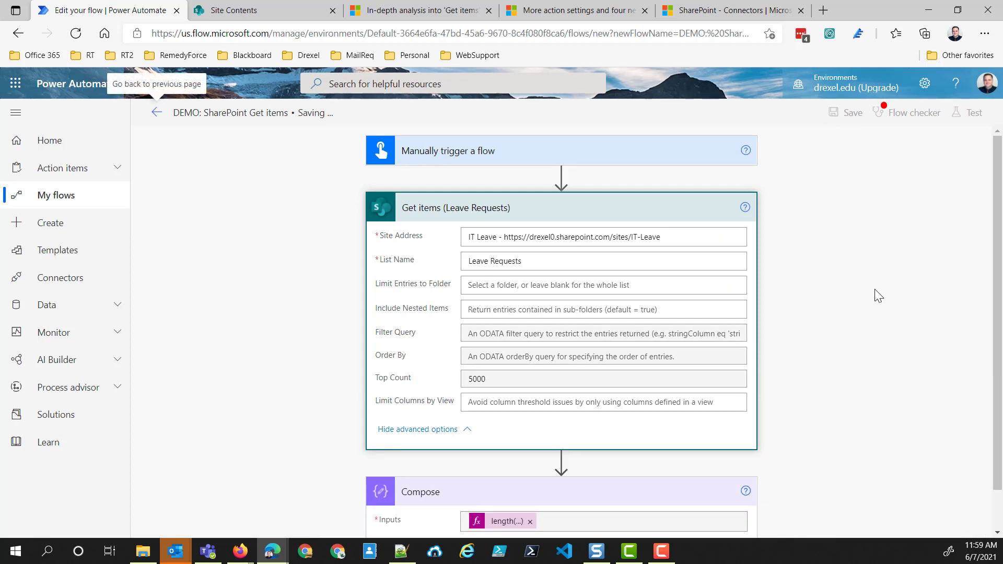
click(974, 113)
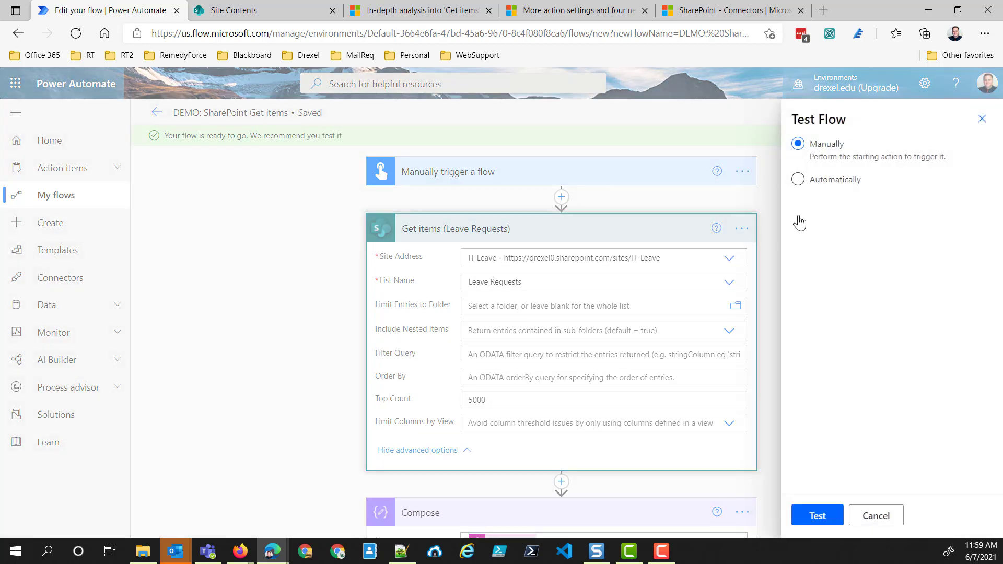
click(813, 516)
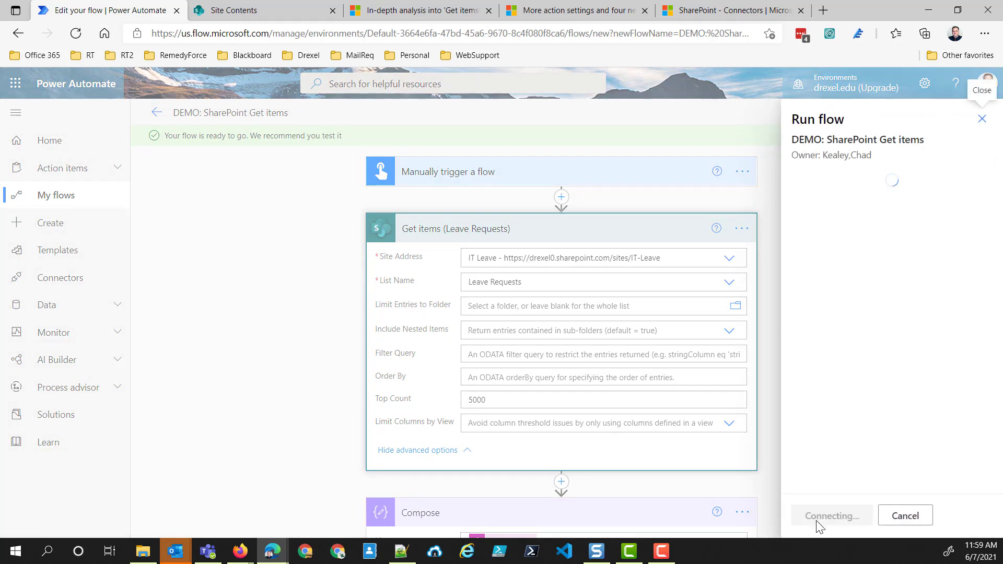
click(818, 517)
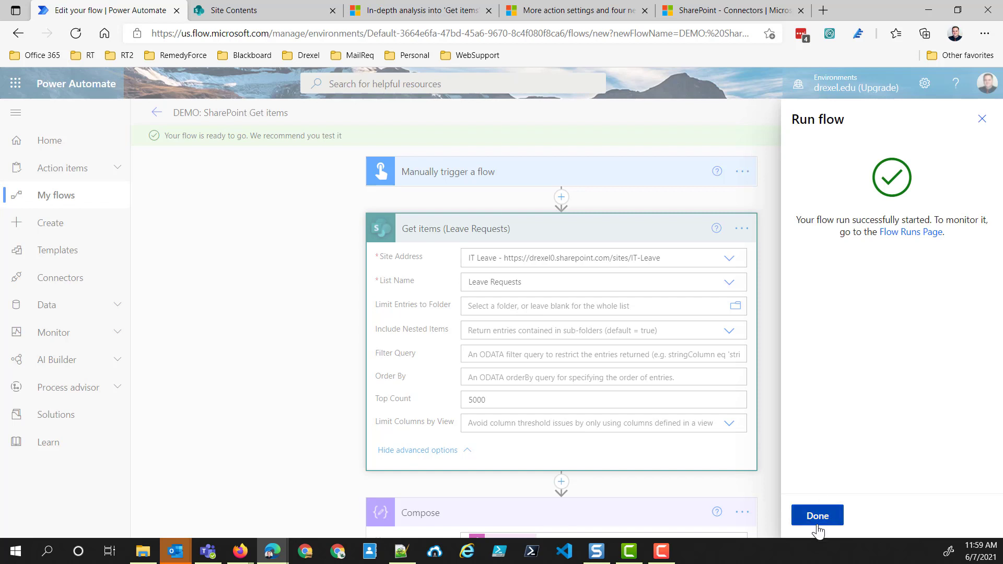
click(817, 525)
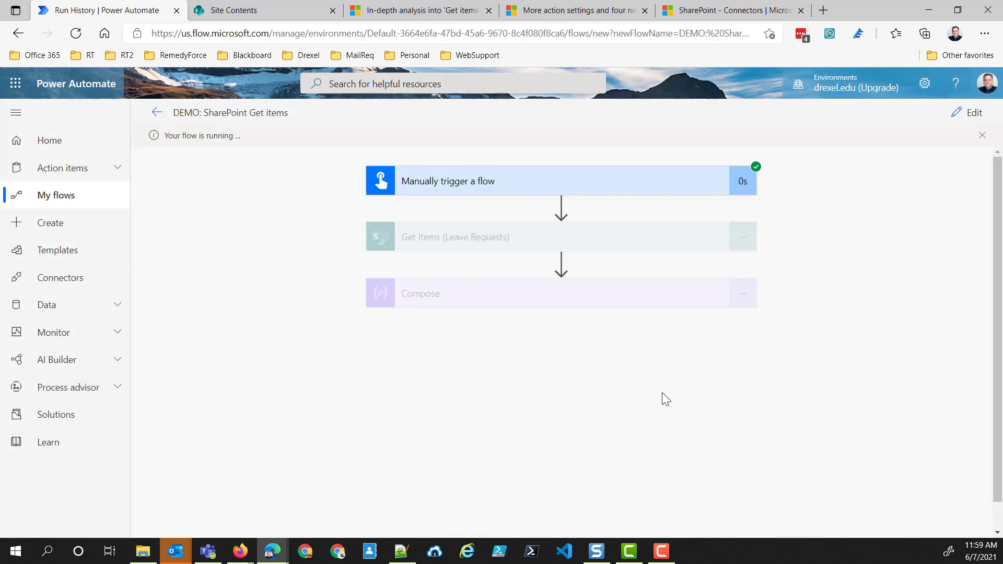
Step: Examine the Compose result and the Get items (Leave Requests) details of the finished run
click(594, 302)
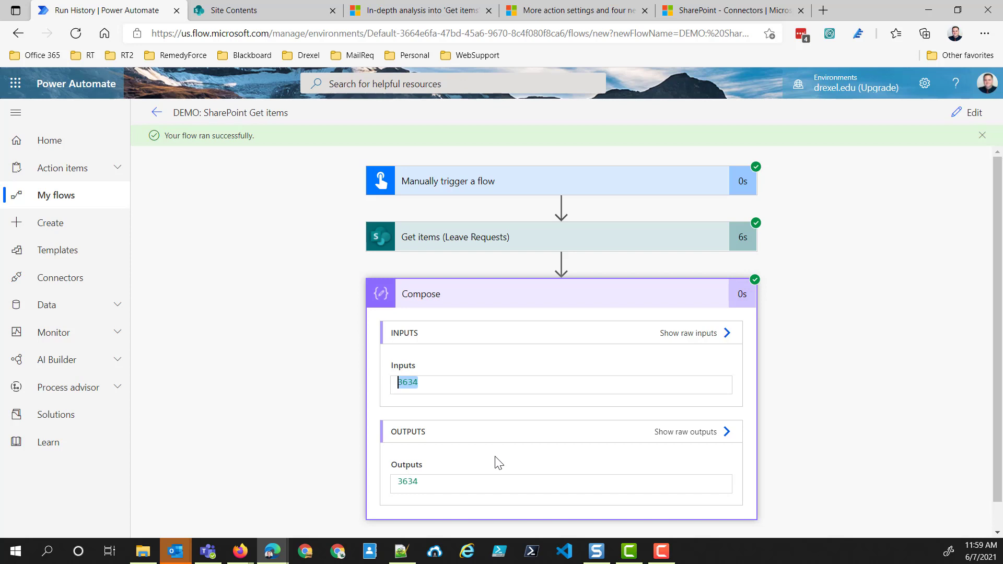
click(686, 245)
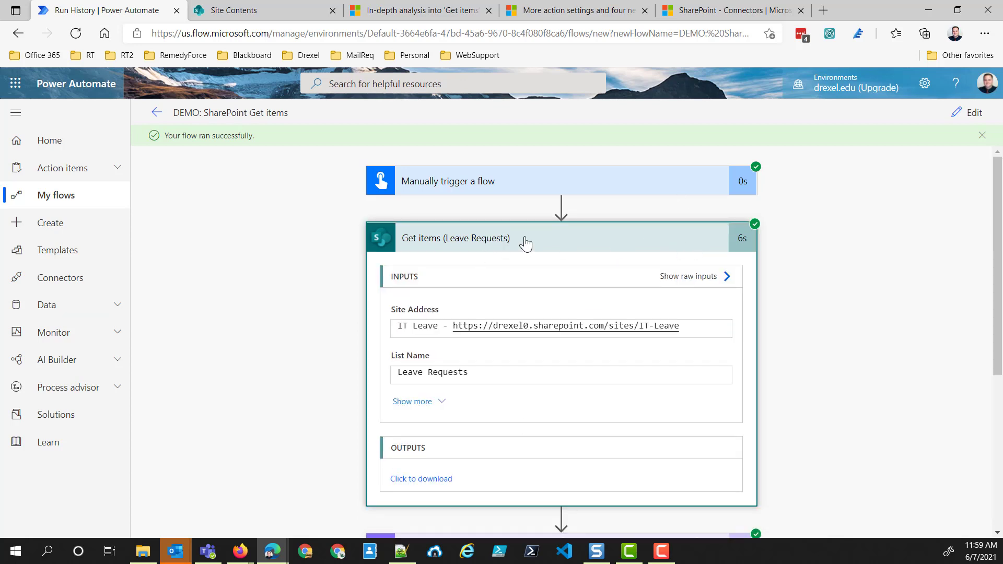
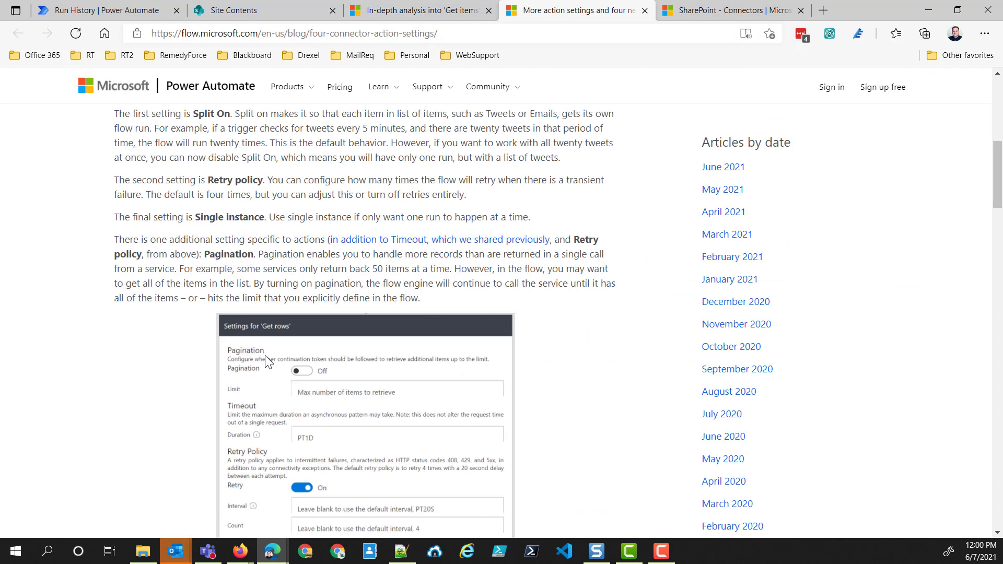
Step: Go back to the flow, edit it and open the settings of the Get items (Leave Requests) action
click(115, 11)
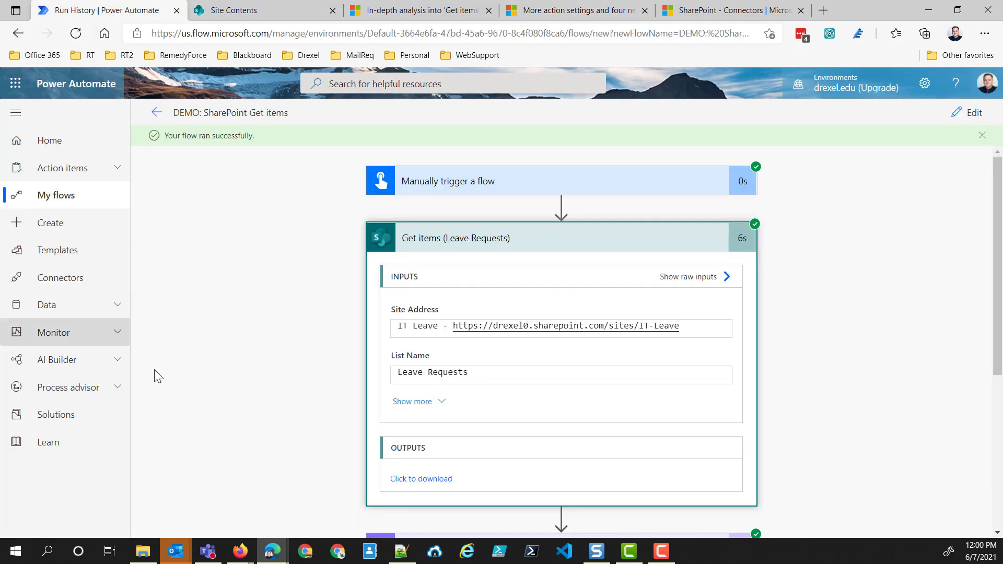
click(958, 114)
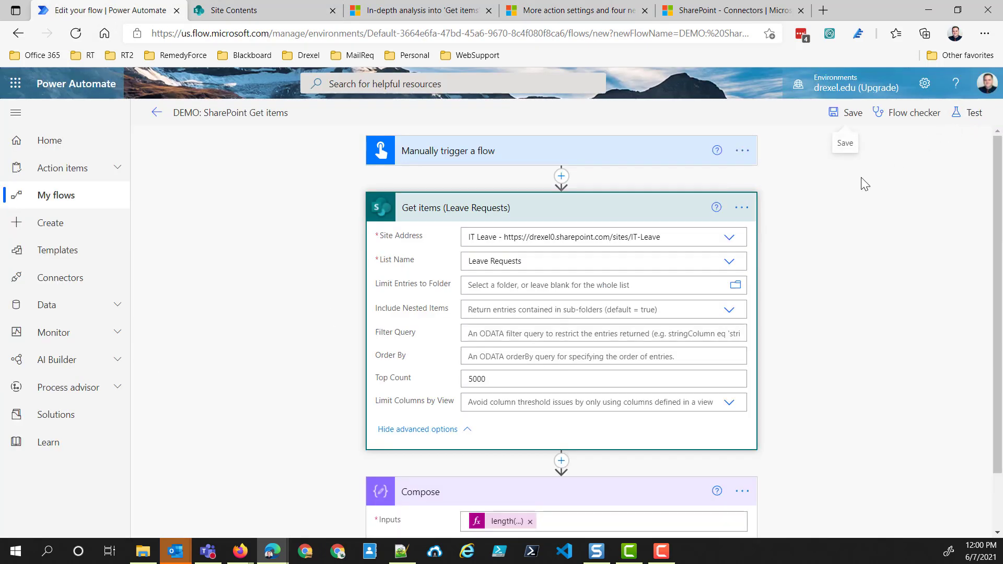
click(742, 207)
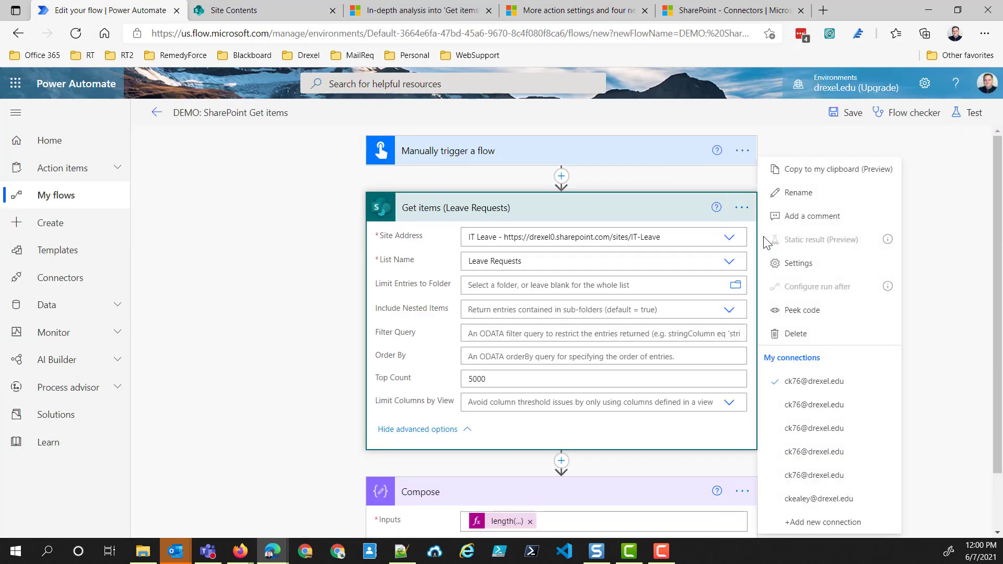
click(798, 269)
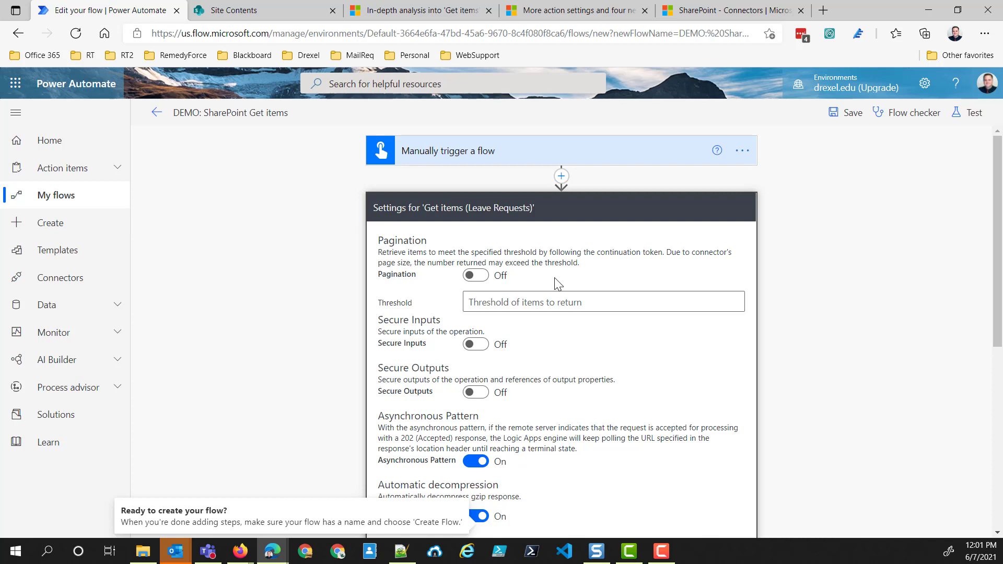
Step: Read the throttling limits in the SharePoint connector documentation and return to the flow's action settings
click(712, 15)
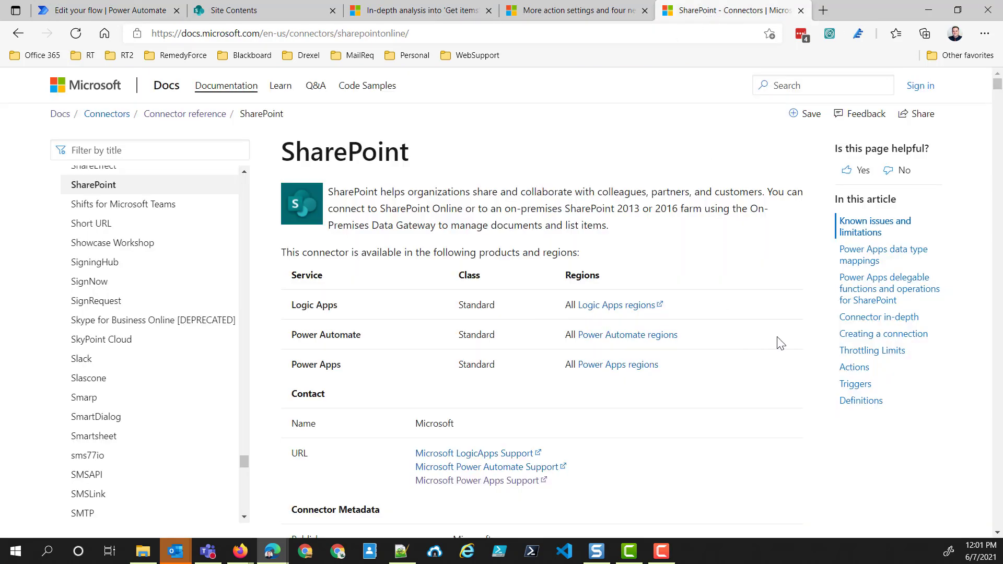
click(859, 350)
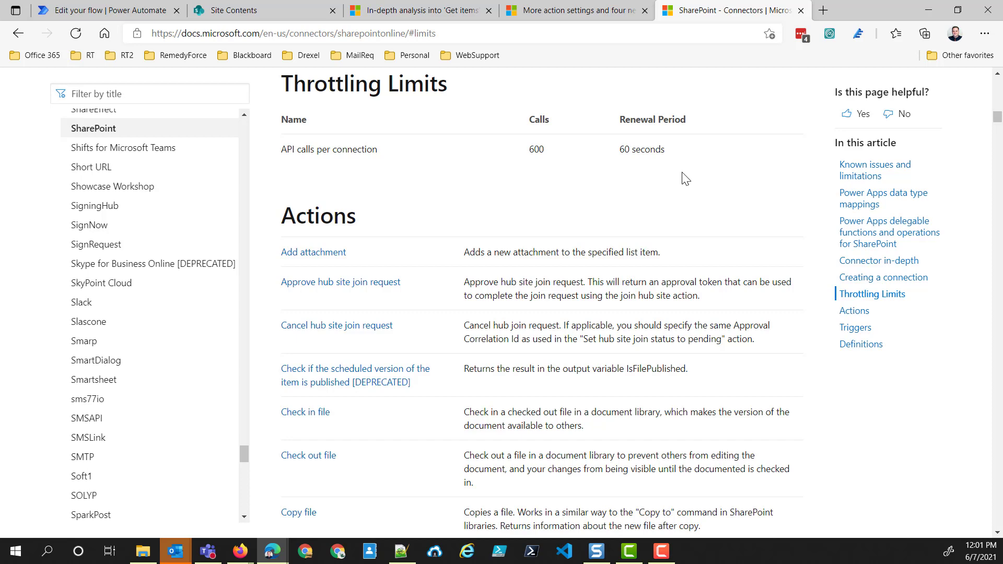
click(239, 11)
click(108, 15)
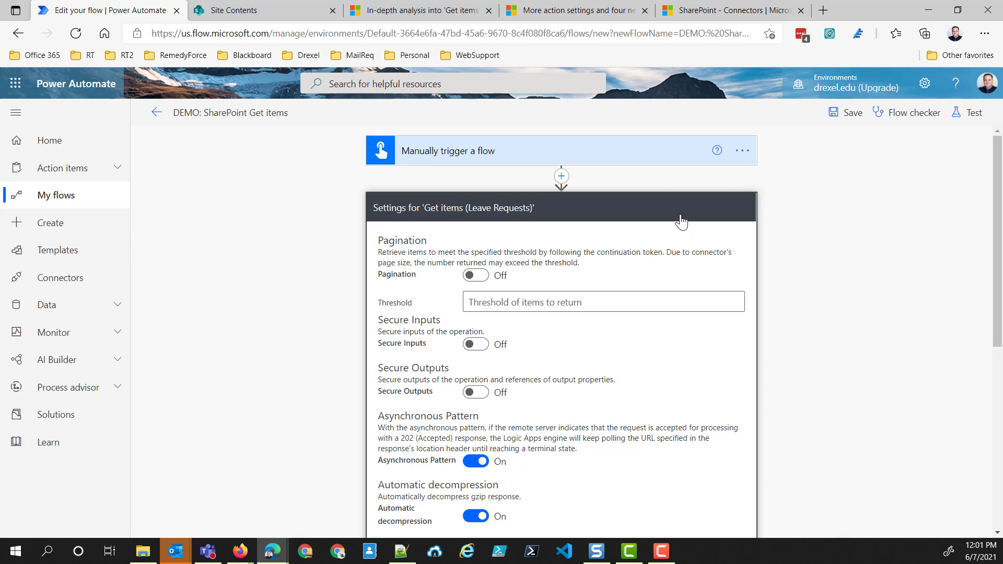
Step: Turn on pagination for Get items (Leave Requests) with a threshold of 5000 and apply the settings
click(482, 281)
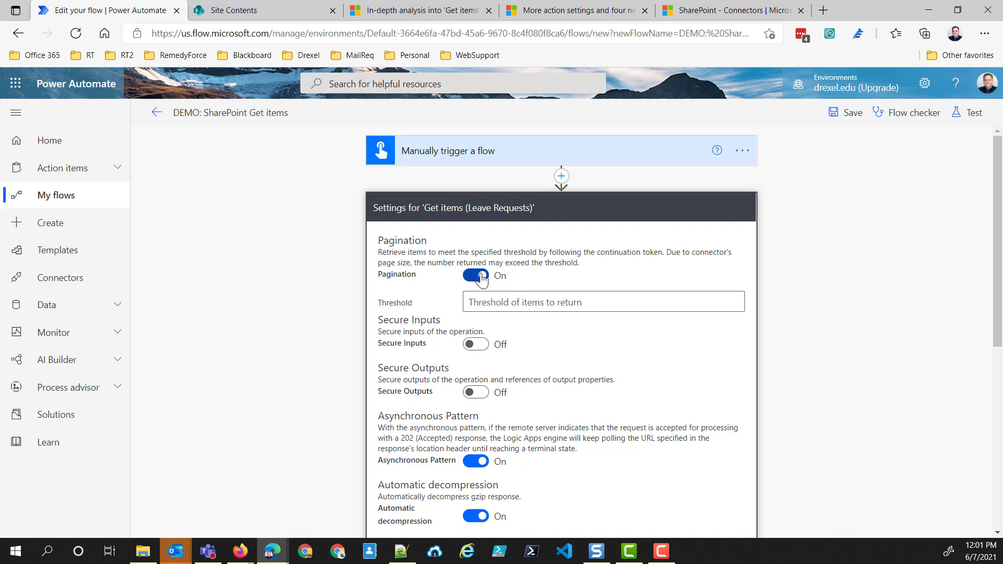
click(489, 307)
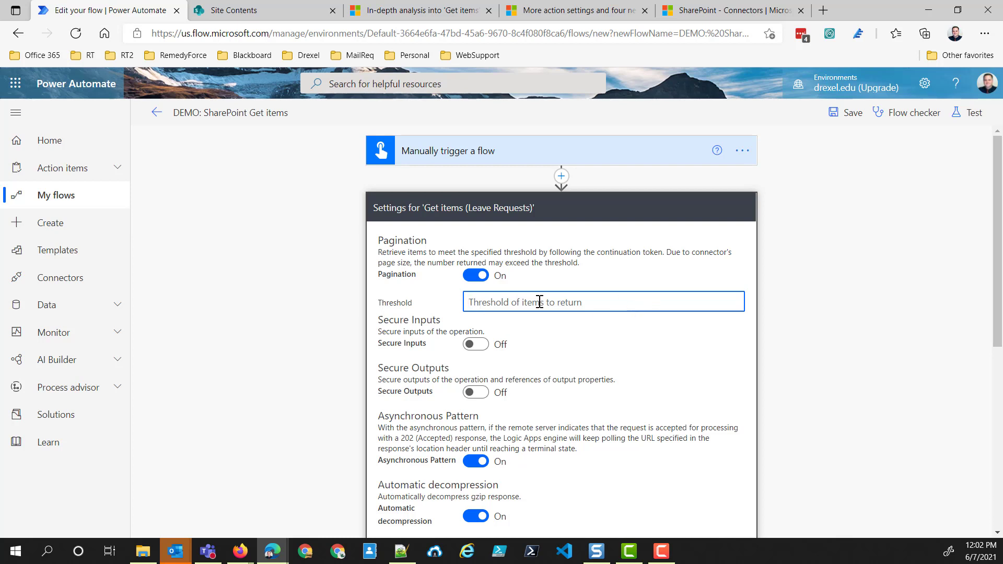
text(5000)
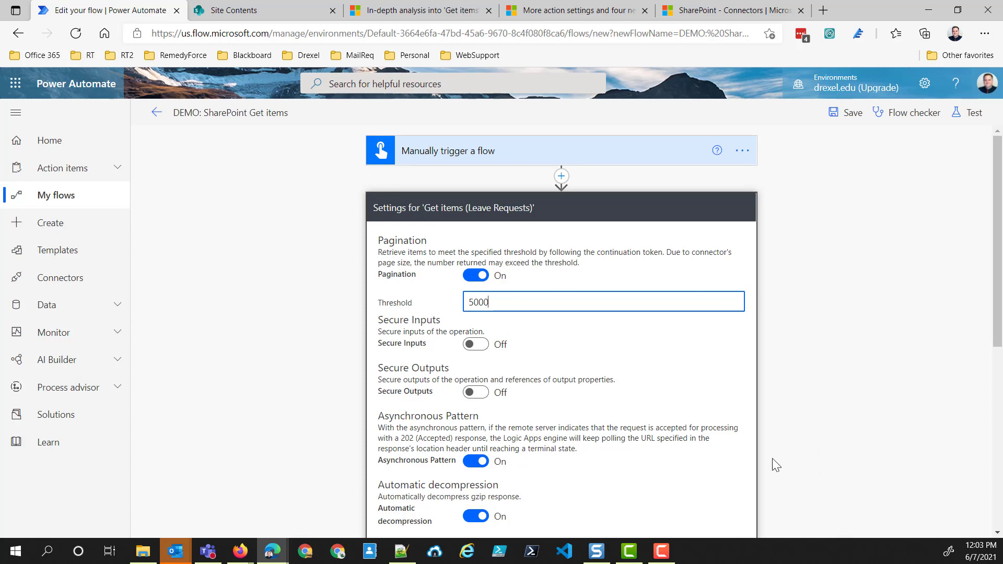
scroll(685, 423, down, 3)
scroll(543, 483, down, 3)
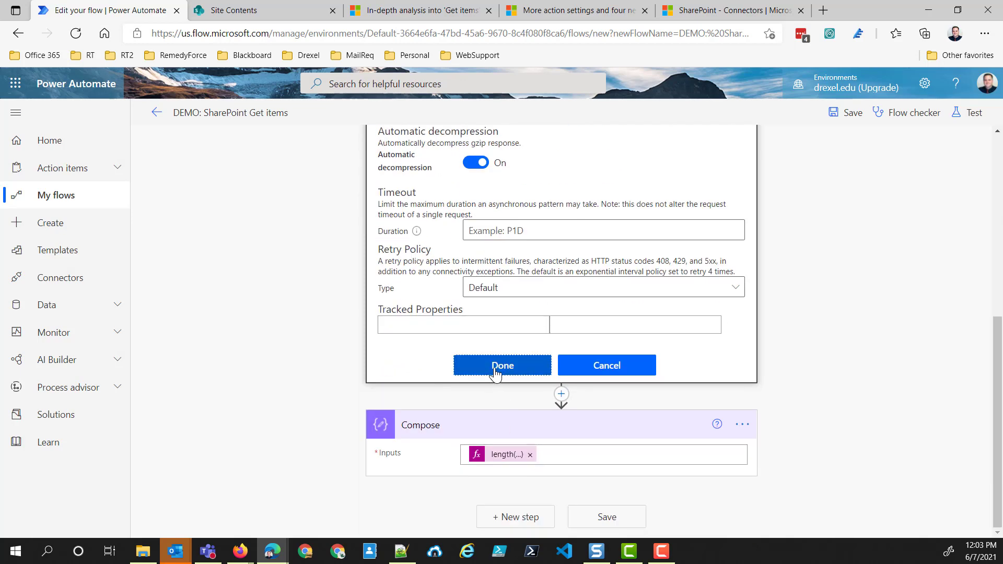
click(478, 367)
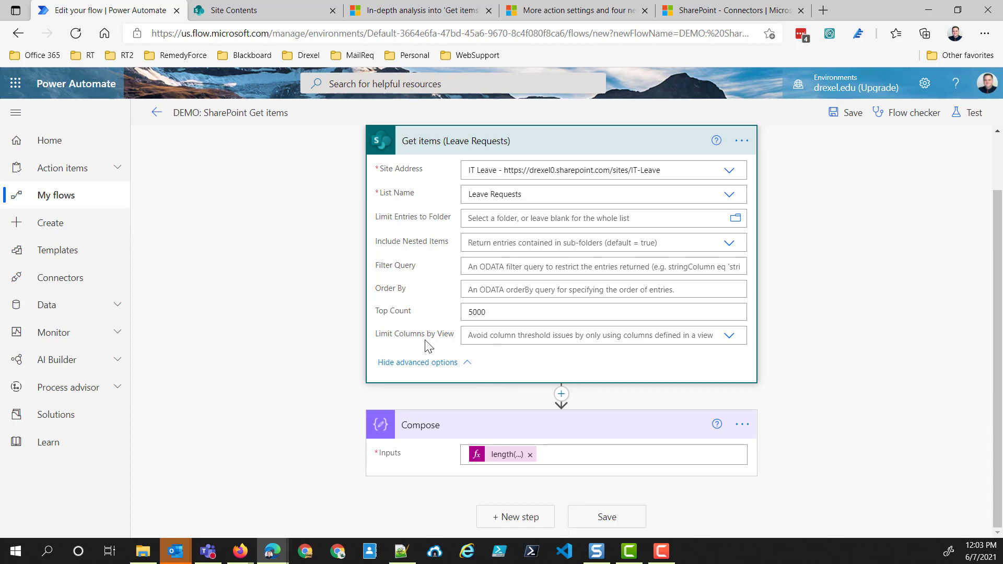
Step: Save the flow with pagination on and review its errors and warnings in the flow checker
click(908, 112)
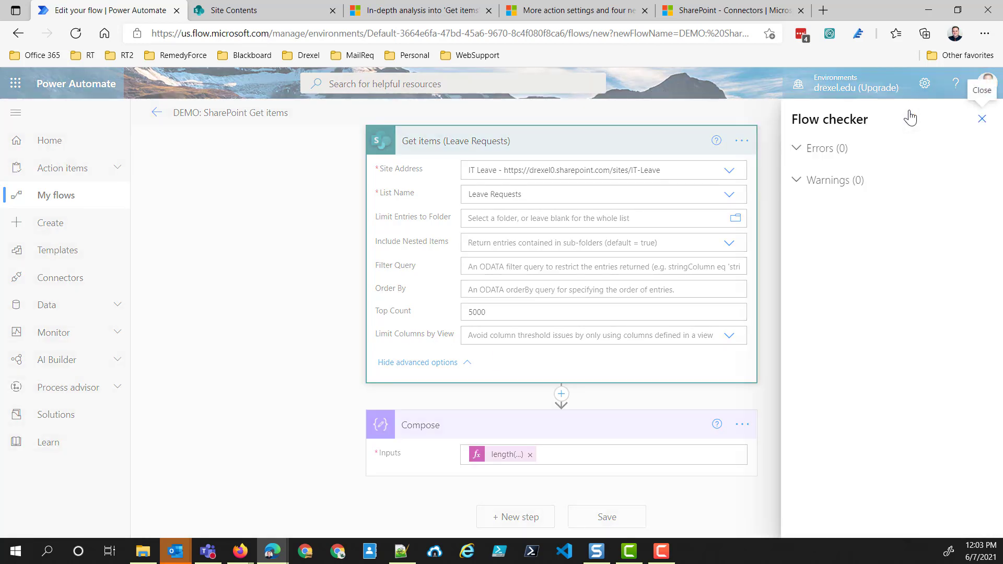
click(416, 339)
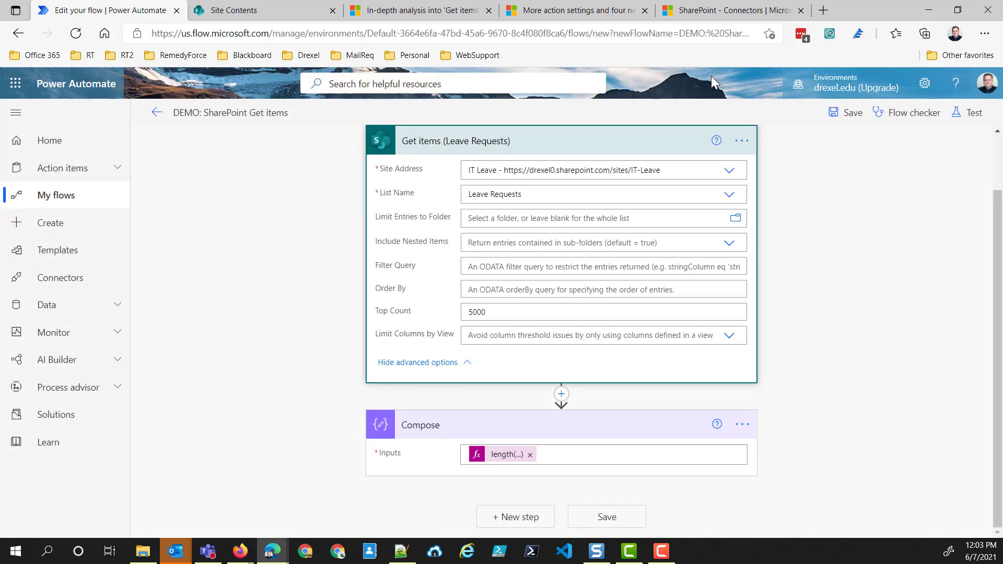
click(847, 112)
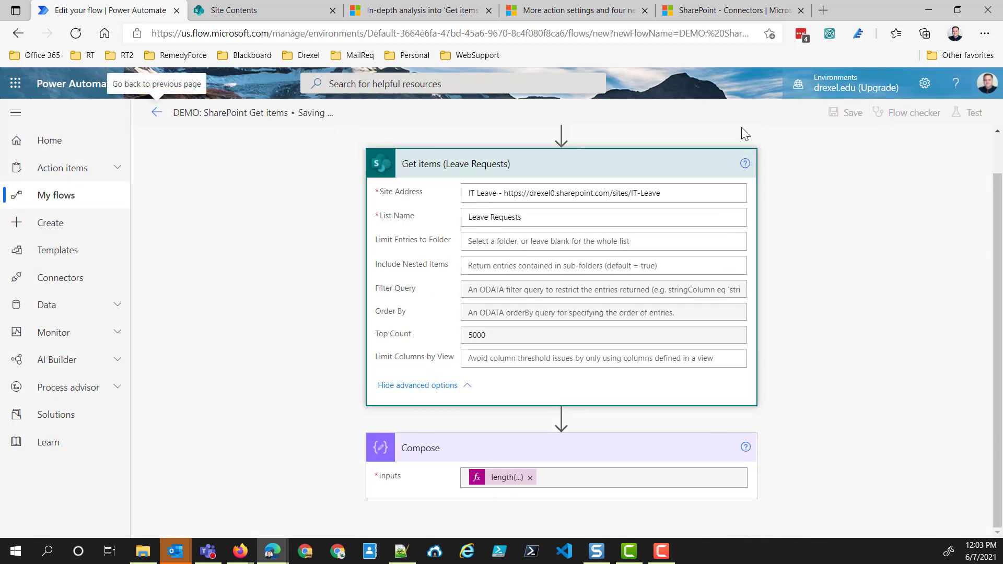
click(900, 114)
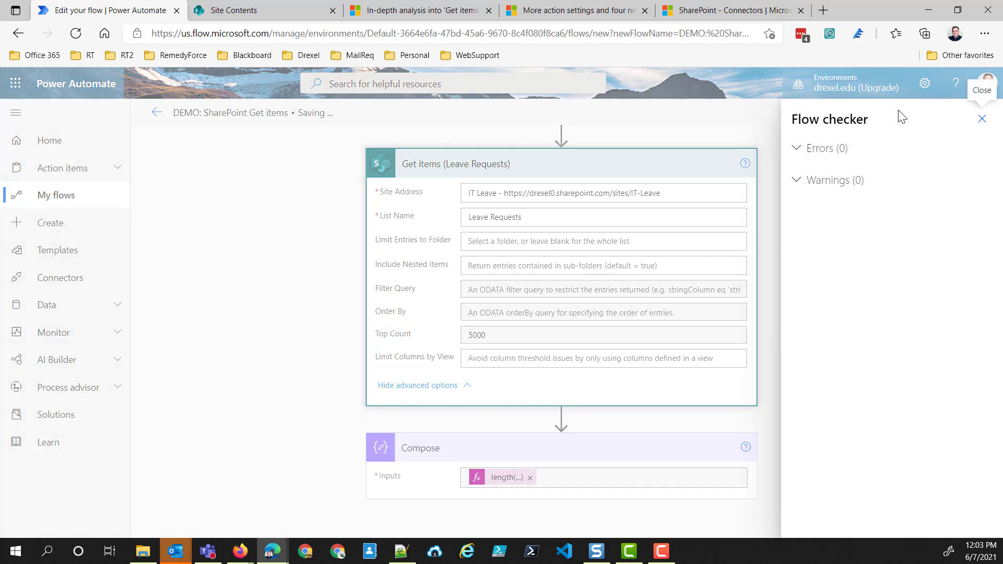
click(804, 179)
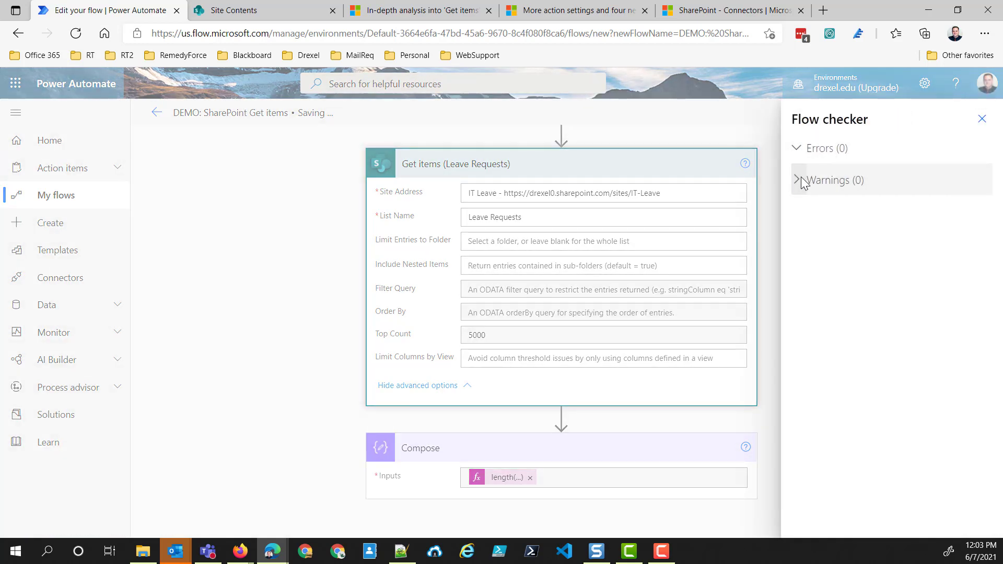
click(799, 182)
click(981, 122)
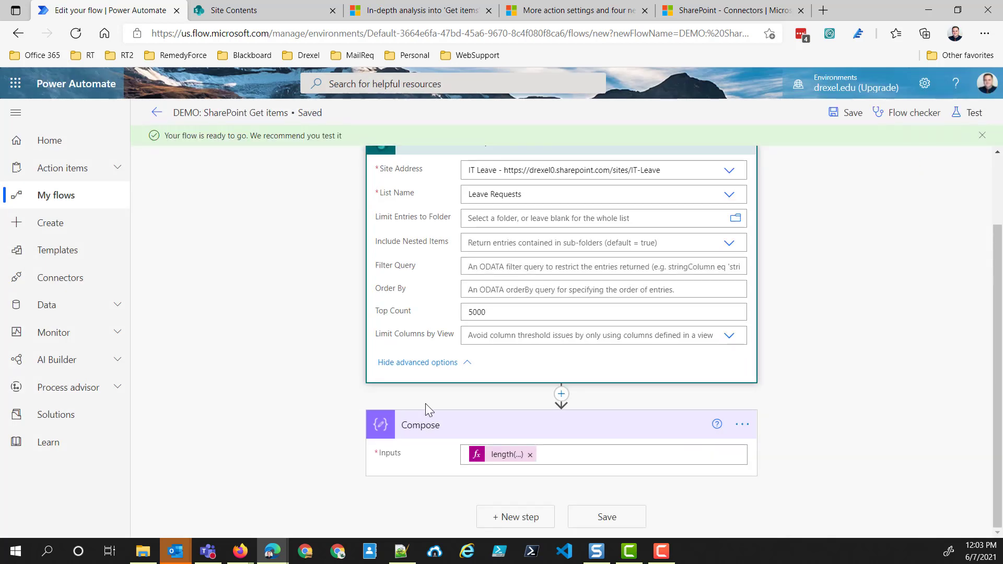
Step: Clear the Top Count value of Get items (Leave Requests) and save the flow
click(492, 311)
key(ctrl+a)
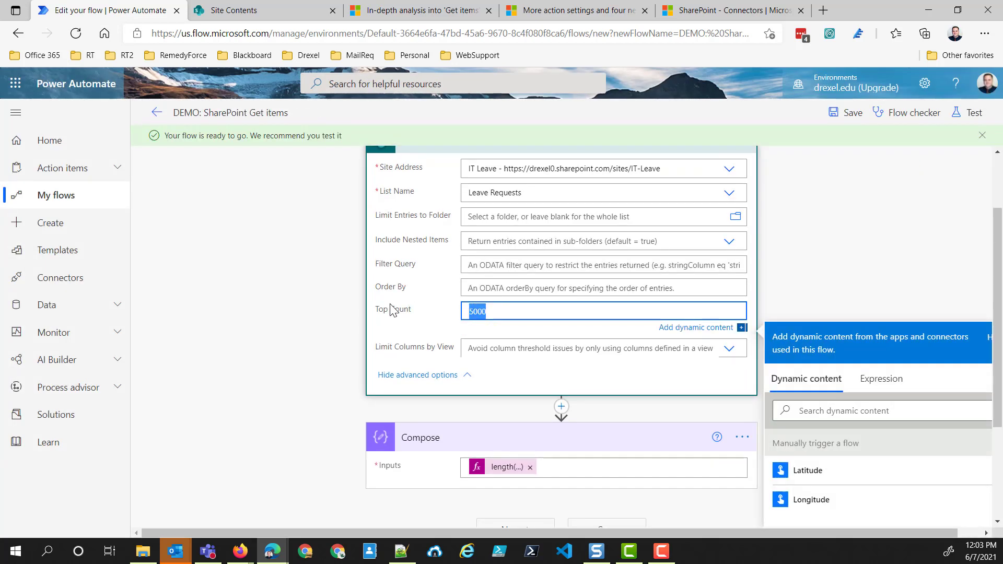
key(BackSpace)
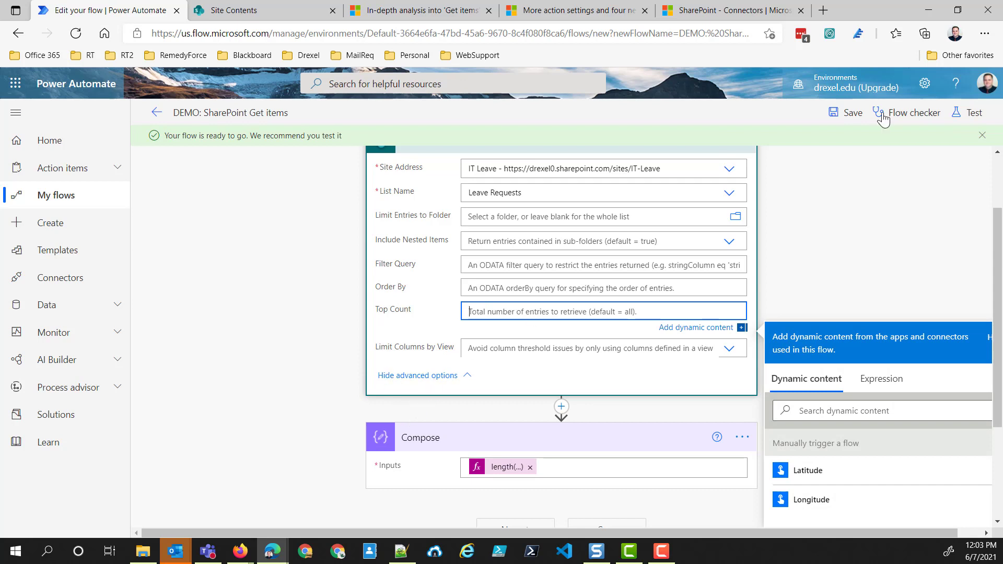
click(853, 113)
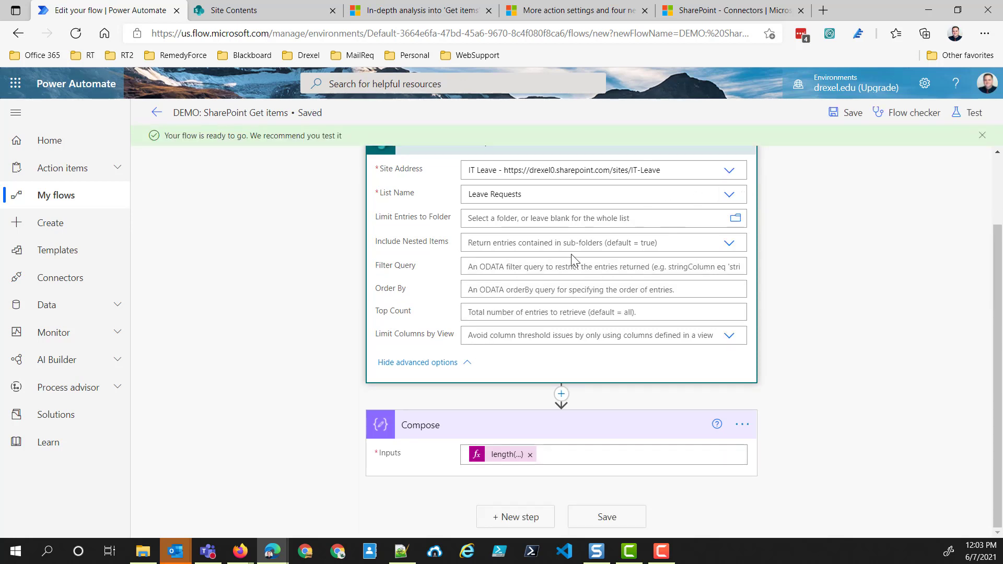
Step: Check the flow checker for warnings on Get items (Leave Requests) with Top Count empty, and close it
click(908, 116)
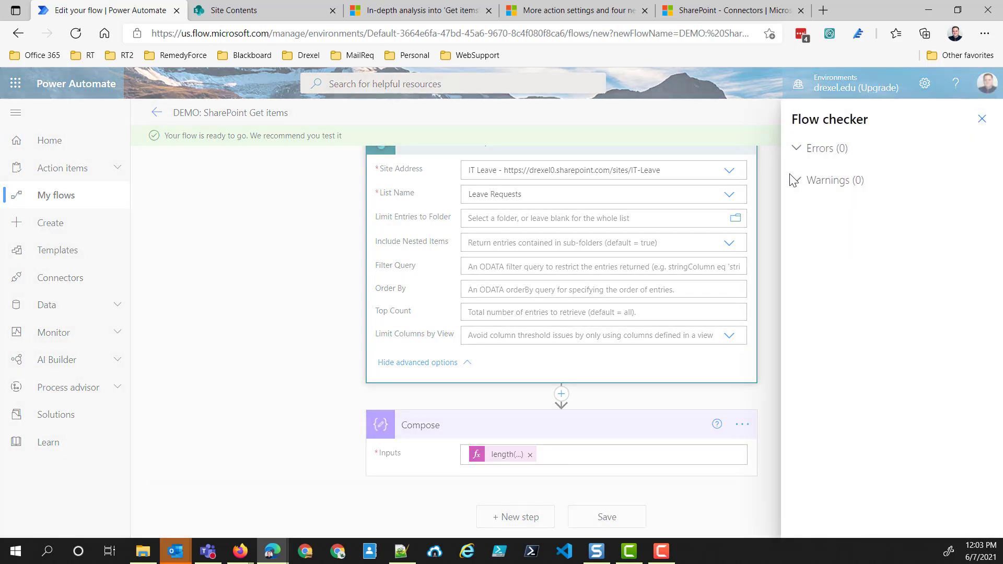
click(982, 119)
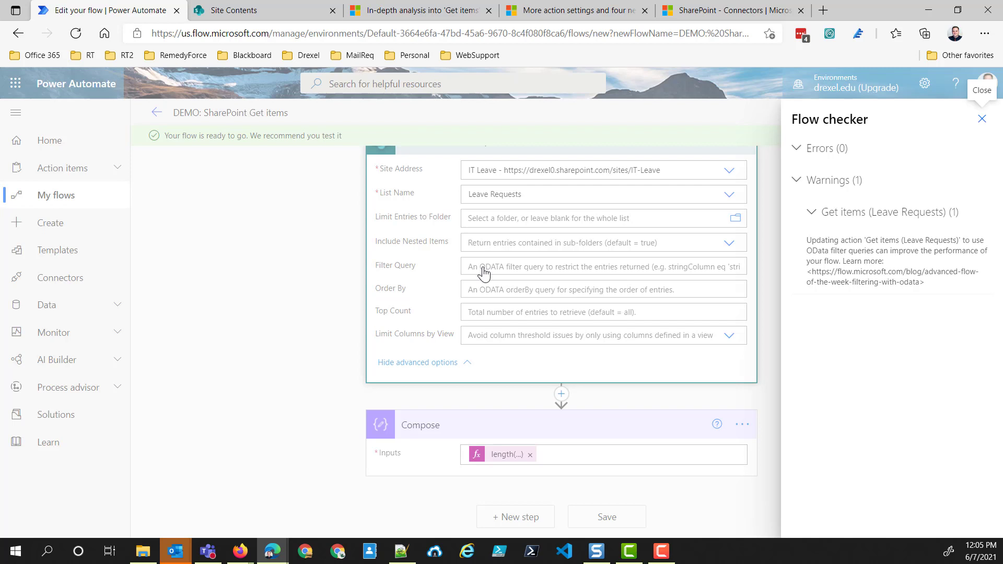
click(981, 119)
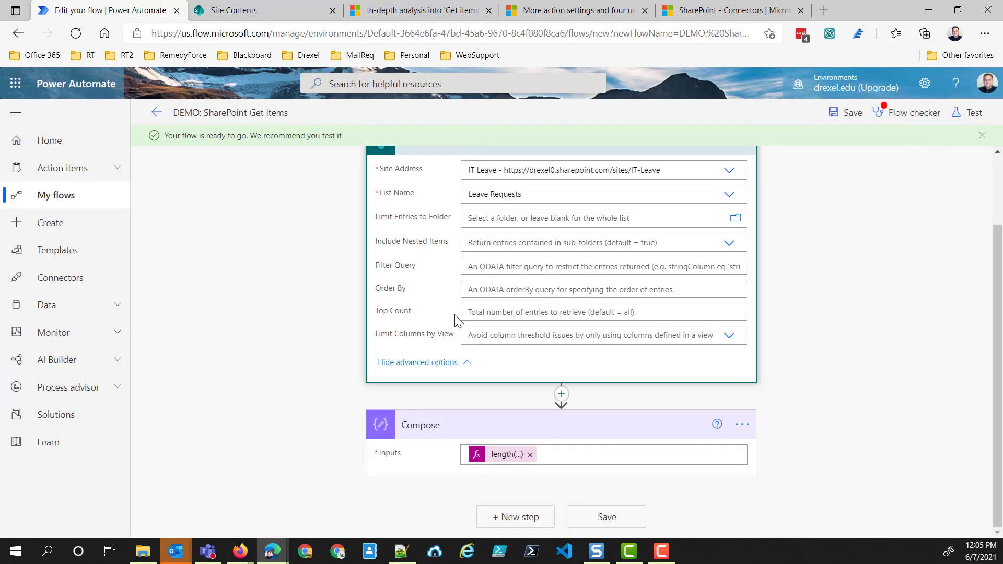
Step: Set the Top Count of Get items (Leave Requests) back to 5000 and save the flow
click(487, 315)
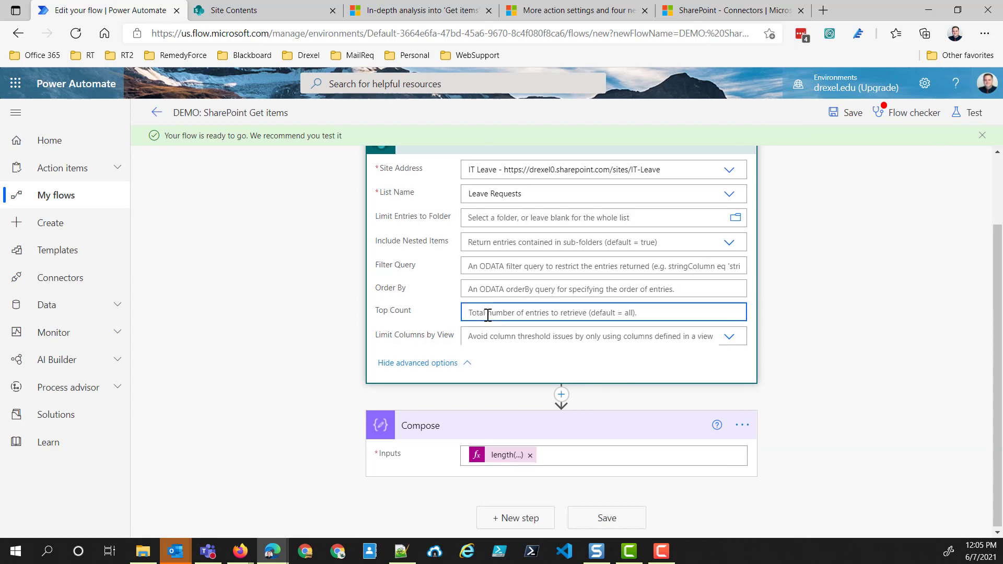
text(55)
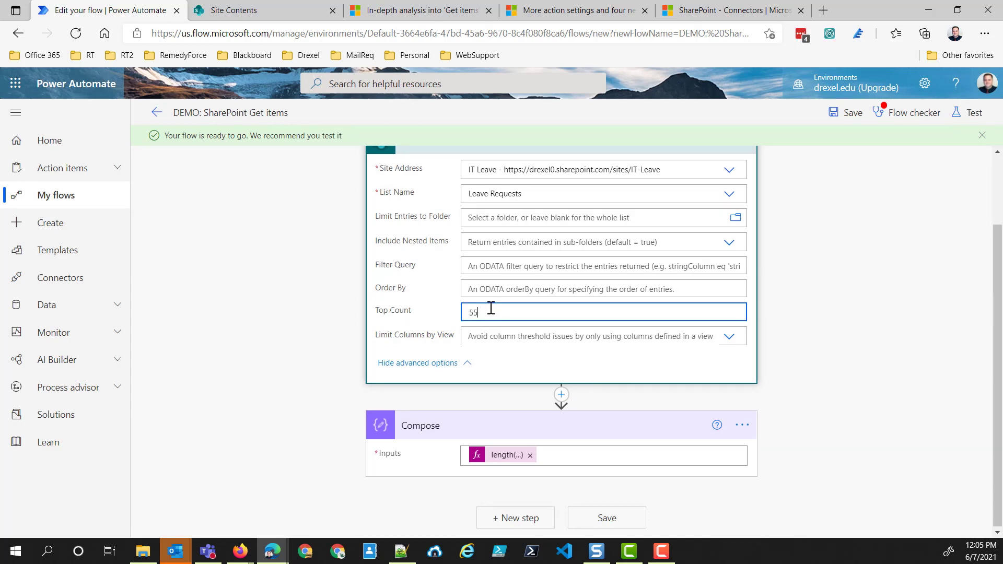
key(BackSpace)
text(000)
click(849, 116)
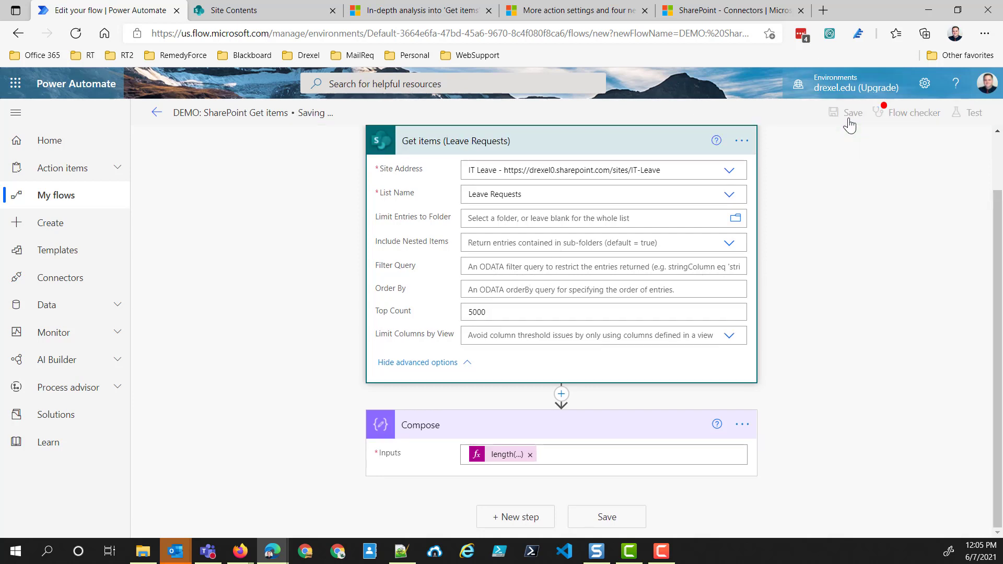